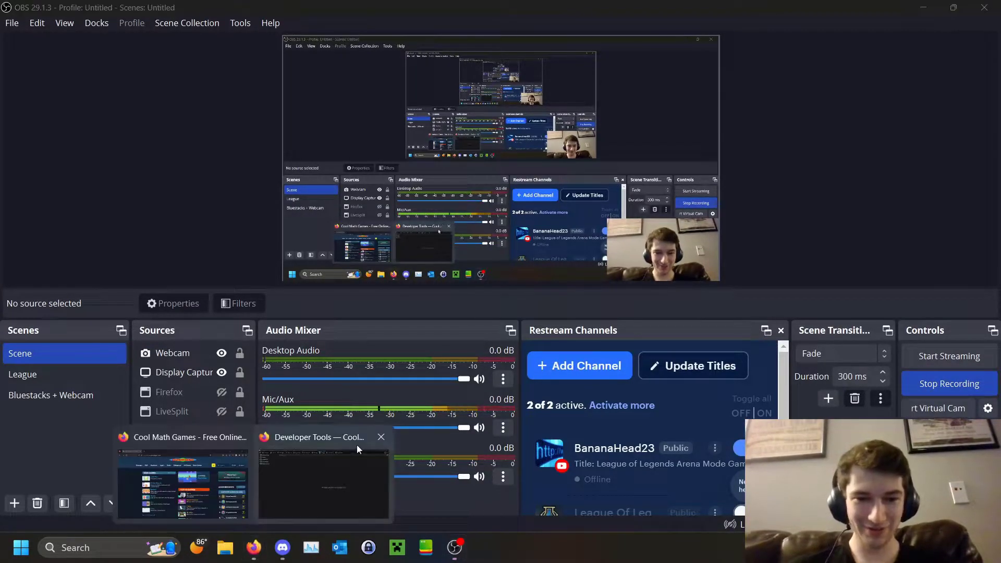
Bring the Coolmath Games browser forward and scroll the homepage to the Tiny Fishing game
{"action": "left_click", "coordinate": [182, 469]}
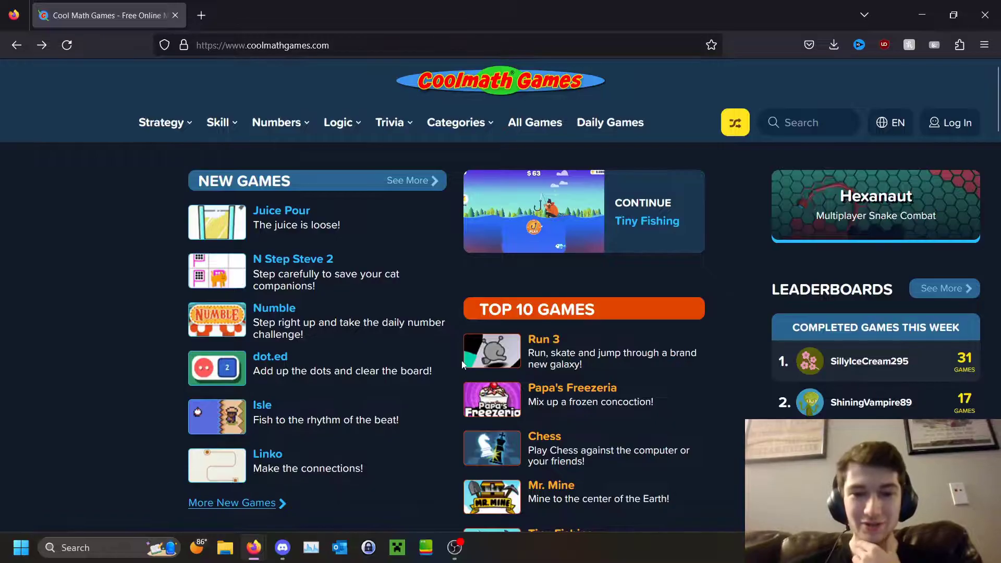
{"action": "scroll", "coordinate": [470, 340], "scroll_direction": "down", "scroll_amount": 4}
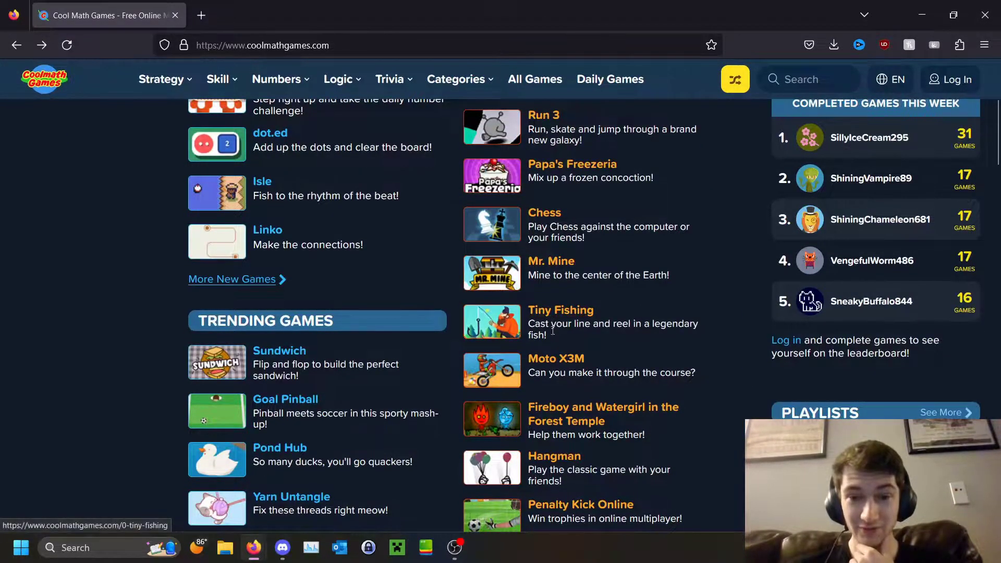
{"action": "scroll", "coordinate": [553, 328], "scroll_direction": "up", "scroll_amount": 5}
{"action": "scroll", "coordinate": [484, 85], "scroll_direction": "down", "scroll_amount": 3}
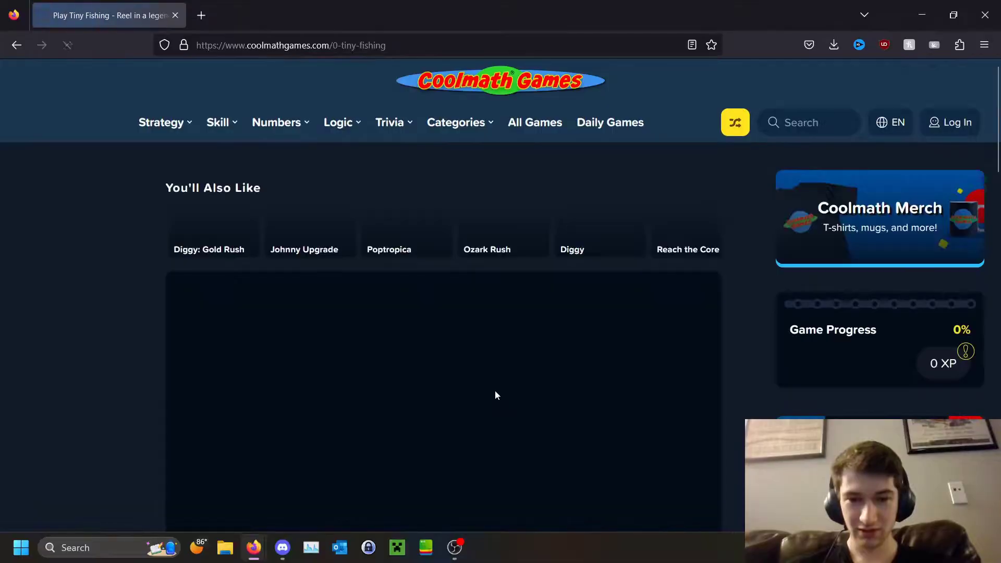
Scroll until Tiny Fishing's title screen with $0 earnings and the upgrade cards is in view
{"action": "scroll", "coordinate": [124, 331], "scroll_direction": "down", "scroll_amount": 3}
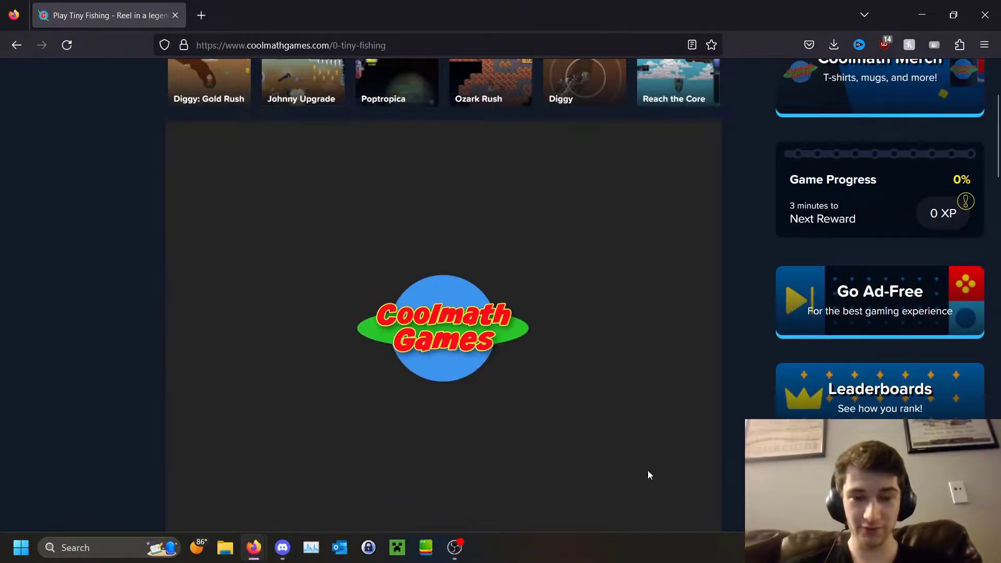
{"action": "scroll", "coordinate": [449, 269], "scroll_direction": "down", "scroll_amount": 2}
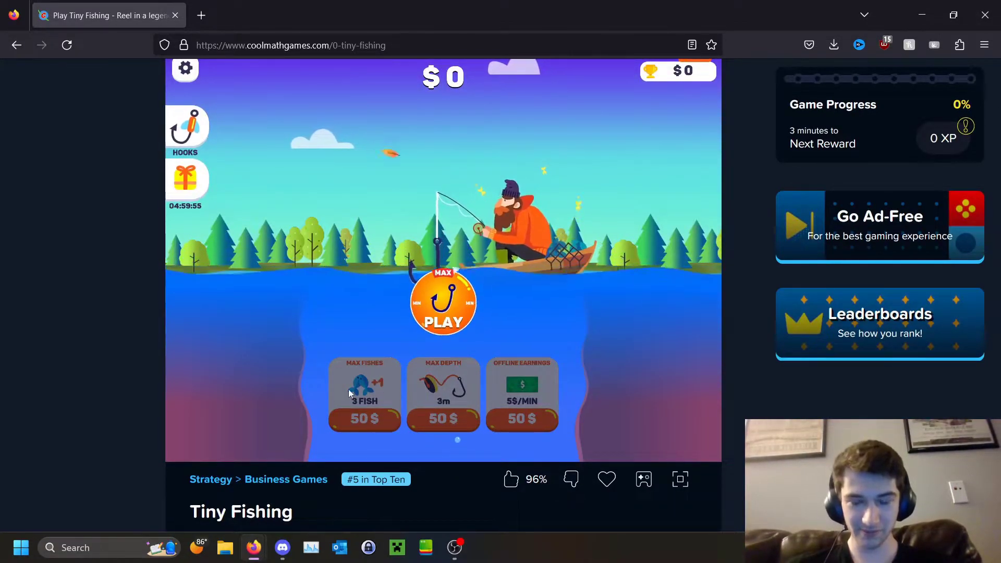
{"action": "scroll", "coordinate": [359, 401], "scroll_direction": "up", "scroll_amount": 2}
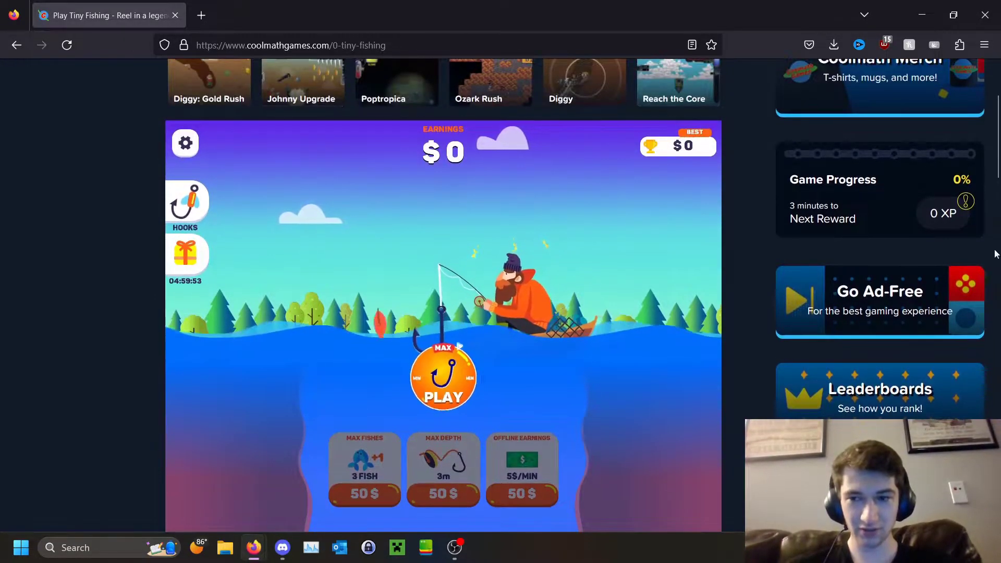
{"action": "scroll", "coordinate": [532, 405], "scroll_direction": "down", "scroll_amount": 1}
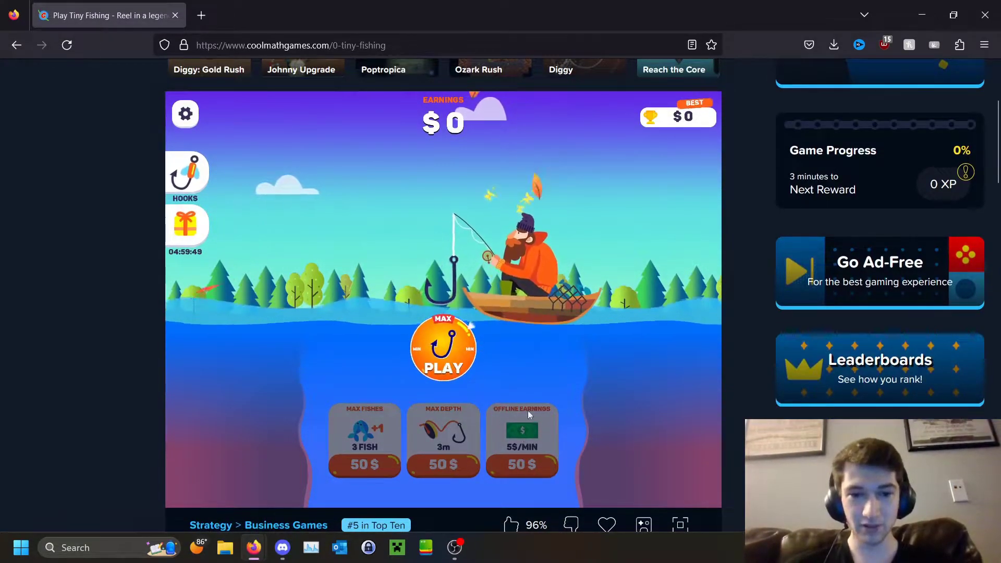
Play a round, steering the hook and catching the airborne fish, then claim the 75 $ score
{"action": "left_click", "coordinate": [442, 345]}
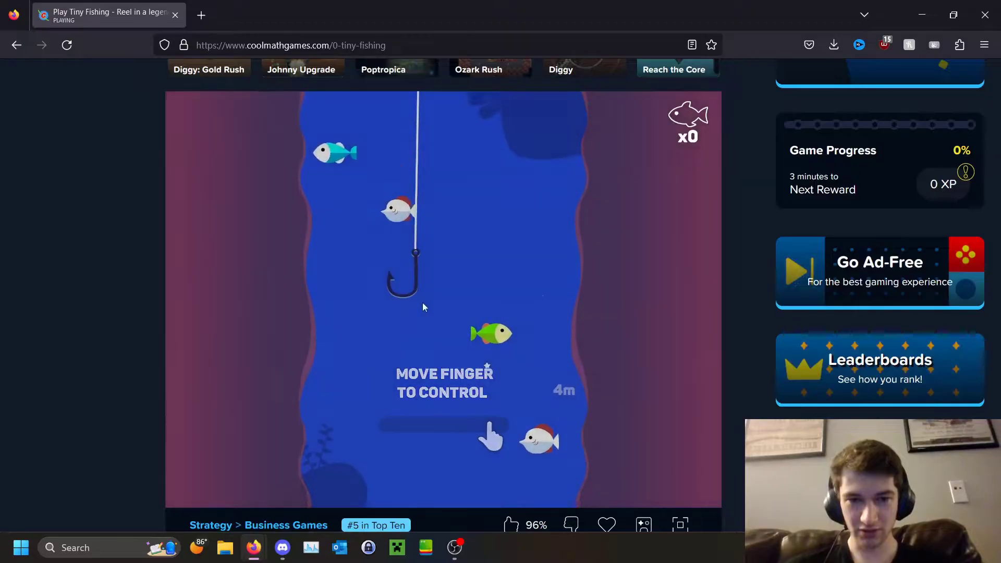
{"action": "mouse_move", "coordinate": [439, 306]}
{"action": "left_mouse_down"}
{"action": "mouse_move", "coordinate": [422, 302]}
{"action": "mouse_move", "coordinate": [423, 332]}
{"action": "mouse_move", "coordinate": [445, 294]}
{"action": "mouse_move", "coordinate": [471, 322]}
{"action": "mouse_move", "coordinate": [383, 323]}
{"action": "left_mouse_up"}
{"action": "left_click", "coordinate": [412, 189]}
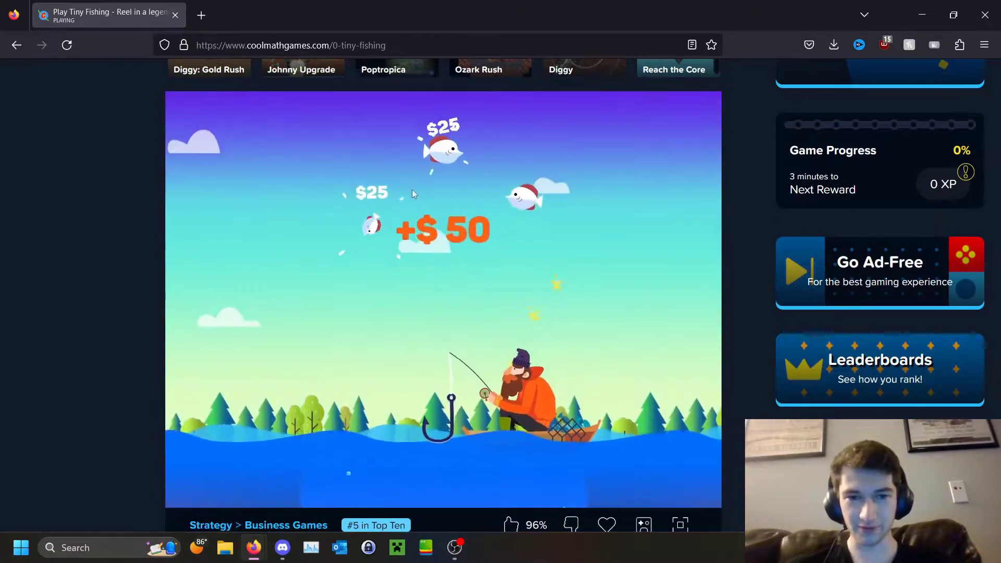
{"action": "left_click", "coordinate": [530, 212]}
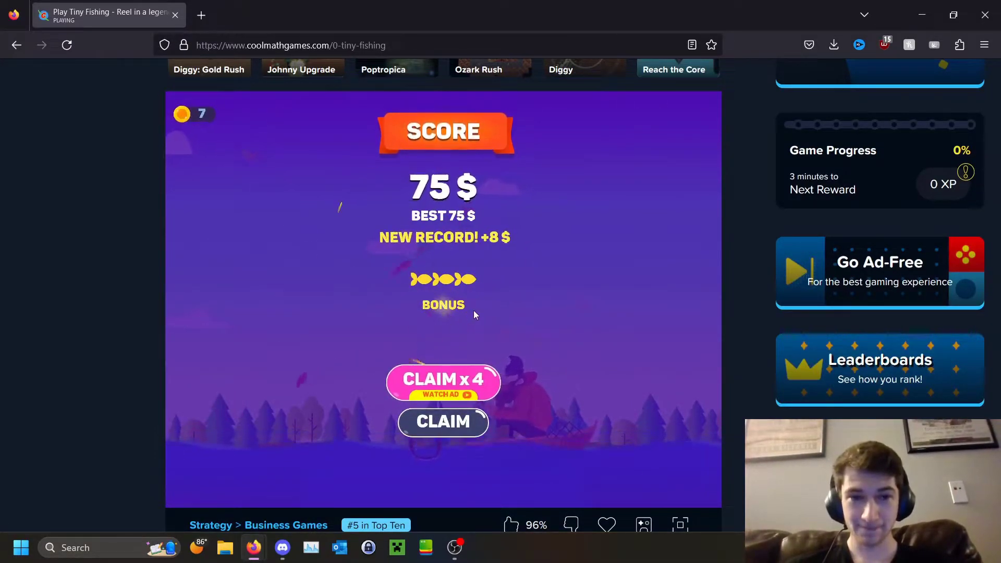
{"action": "left_click", "coordinate": [459, 422]}
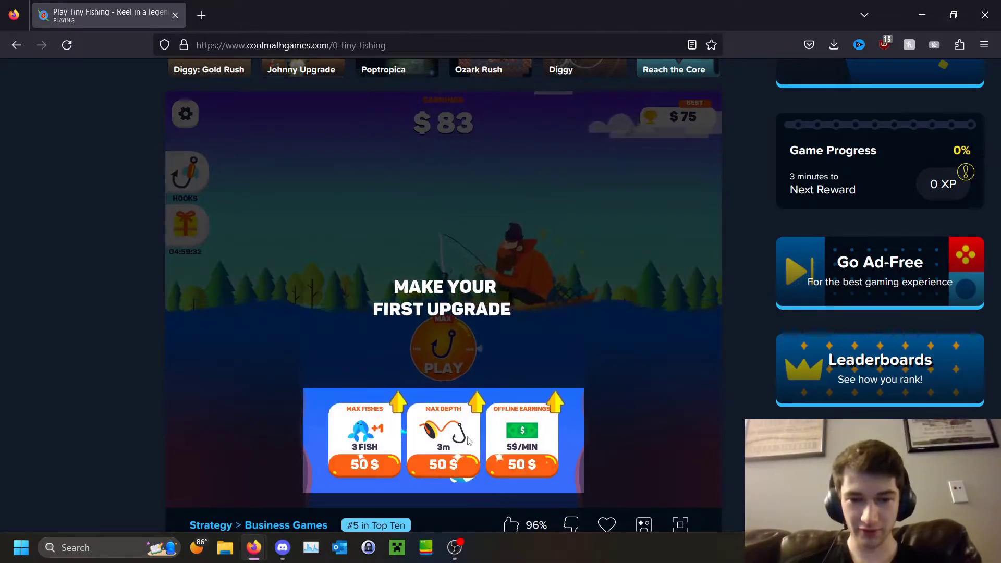
Buy the Max Fishes upgrade, play a 40 $ round, then buy Max Depth up to 4m
{"action": "left_click", "coordinate": [371, 442]}
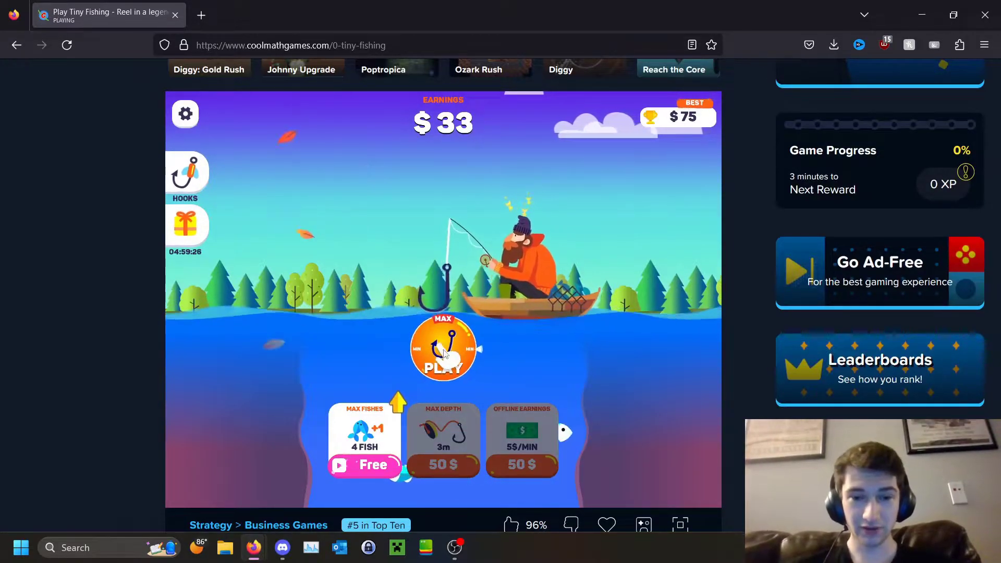
{"action": "left_click", "coordinate": [431, 327]}
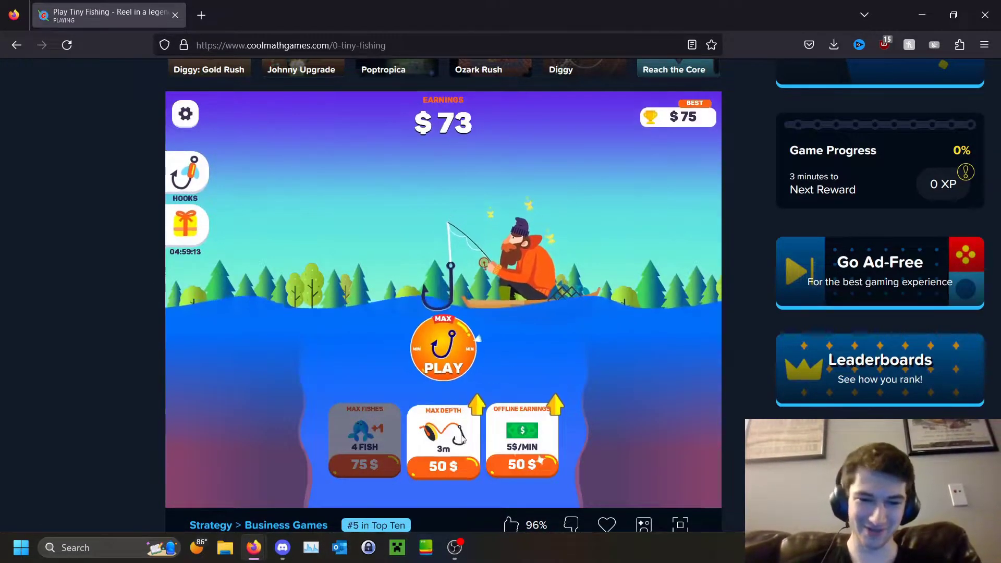
{"action": "left_click", "coordinate": [443, 448]}
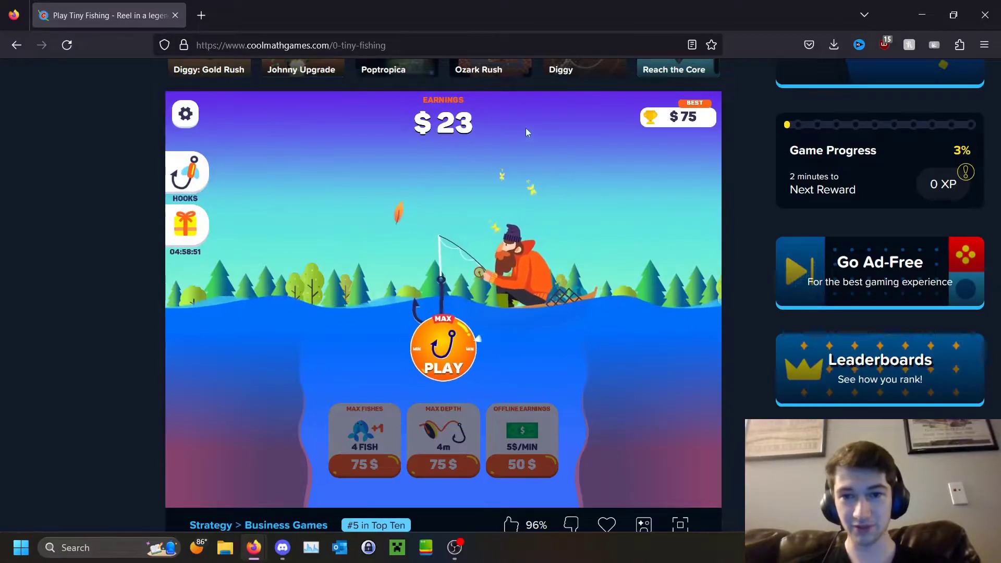
Browse and close the HOOKS collection, then bring up the page's right-click menu beside the game
{"action": "left_click", "coordinate": [184, 170]}
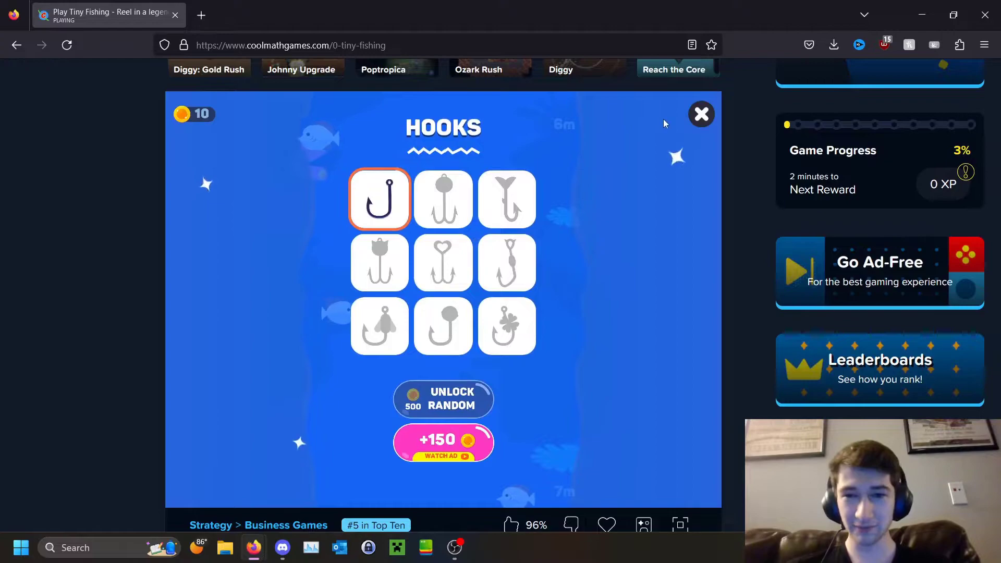
{"action": "left_click", "coordinate": [702, 114]}
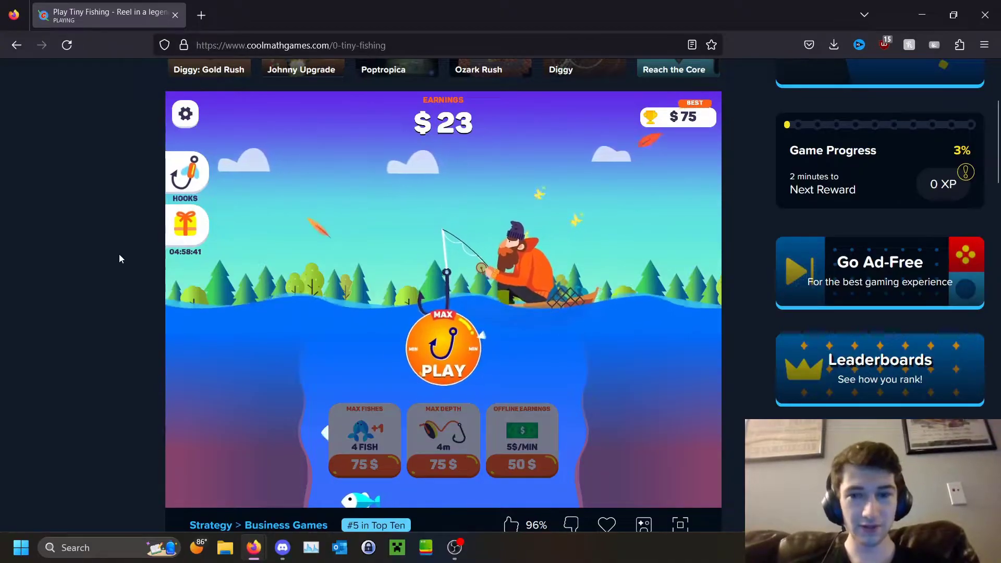
{"action": "right_click", "coordinate": [133, 244]}
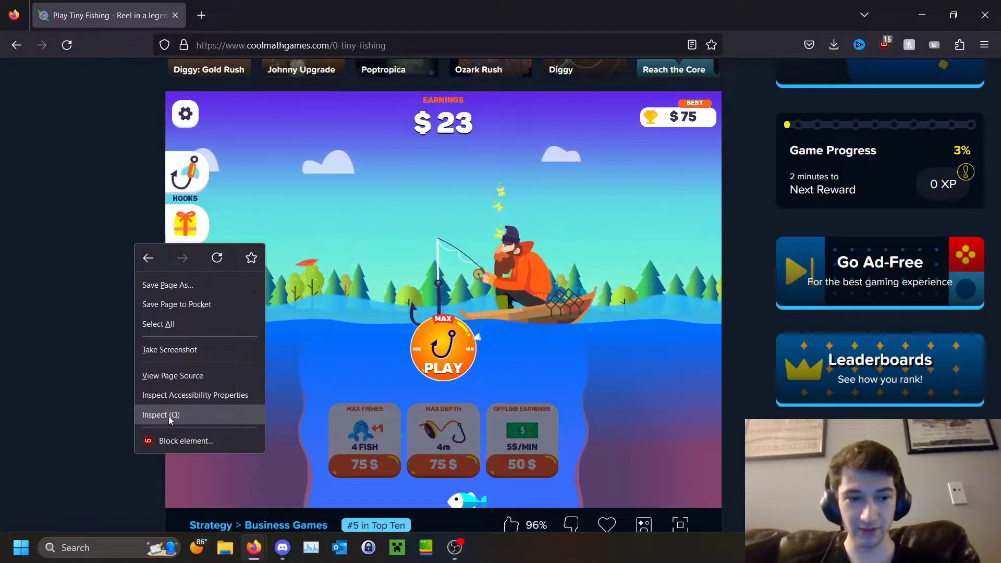
{"action": "right_click", "coordinate": [100, 253]}
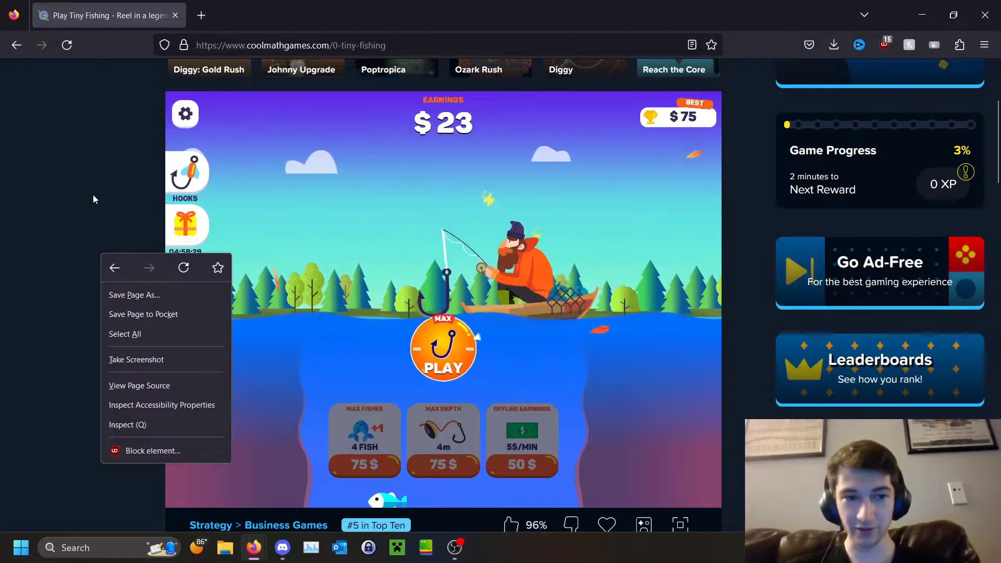
Choose Inspect (Q) on the game page and switch Developer Tools to the Storage panel
{"action": "left_click", "coordinate": [136, 424]}
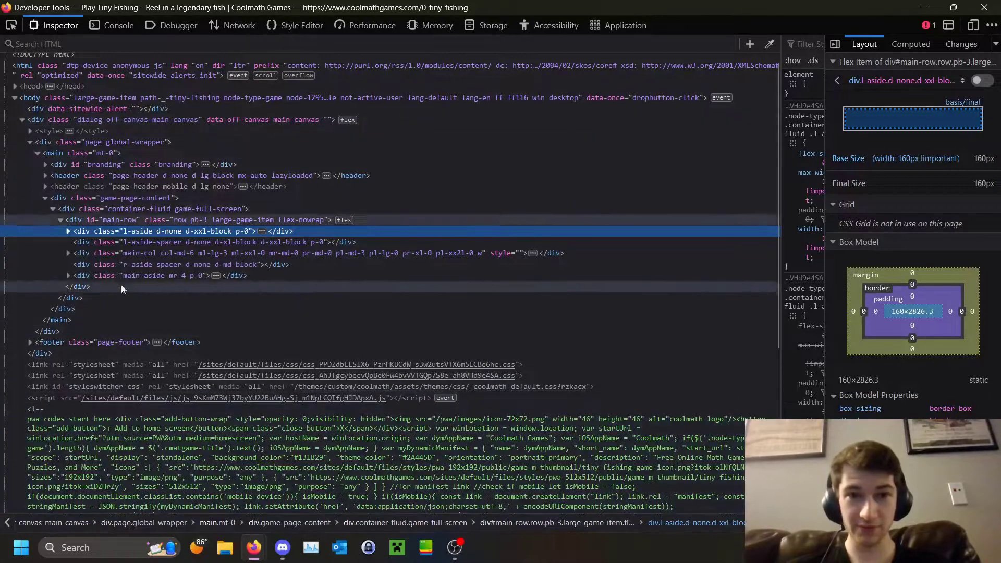
{"action": "left_click", "coordinate": [474, 27]}
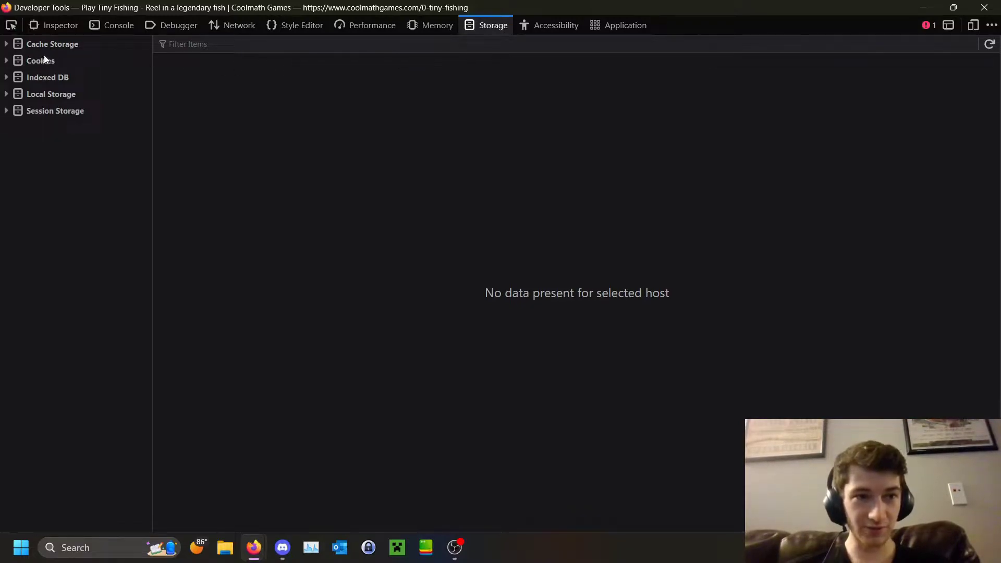
Open coolmathgames.com under Local Storage, widen the Key column, and select the TinyFishingCoolmathSave row
{"action": "left_click", "coordinate": [7, 94]}
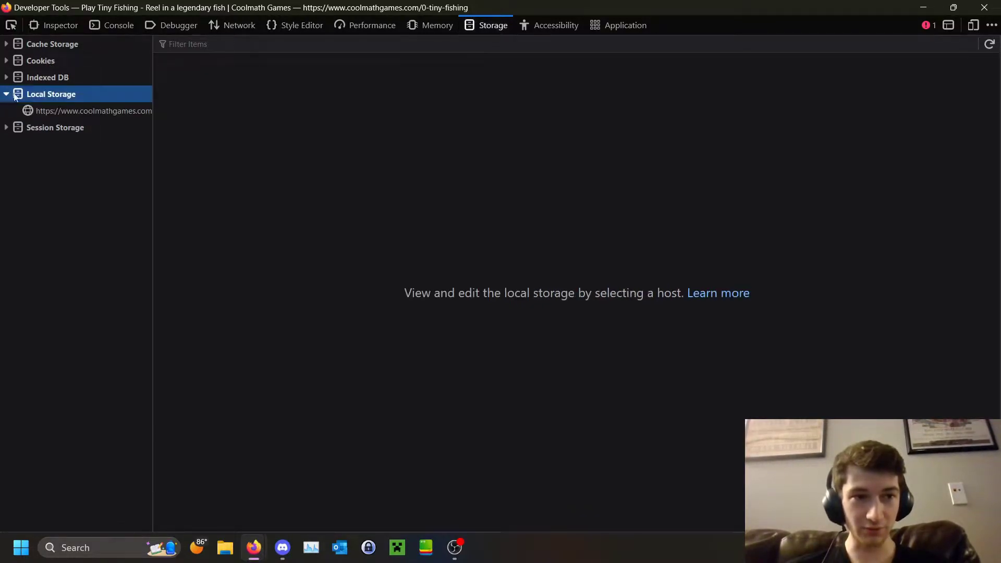
{"action": "left_click", "coordinate": [52, 113]}
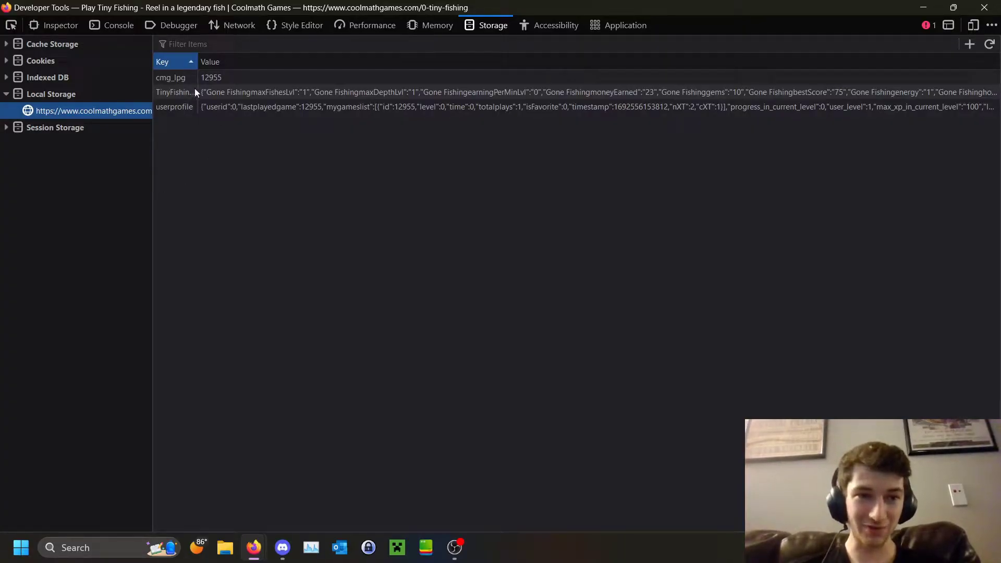
{"action": "left_click_drag", "start_coordinate": [200, 61], "coordinate": [262, 61]}
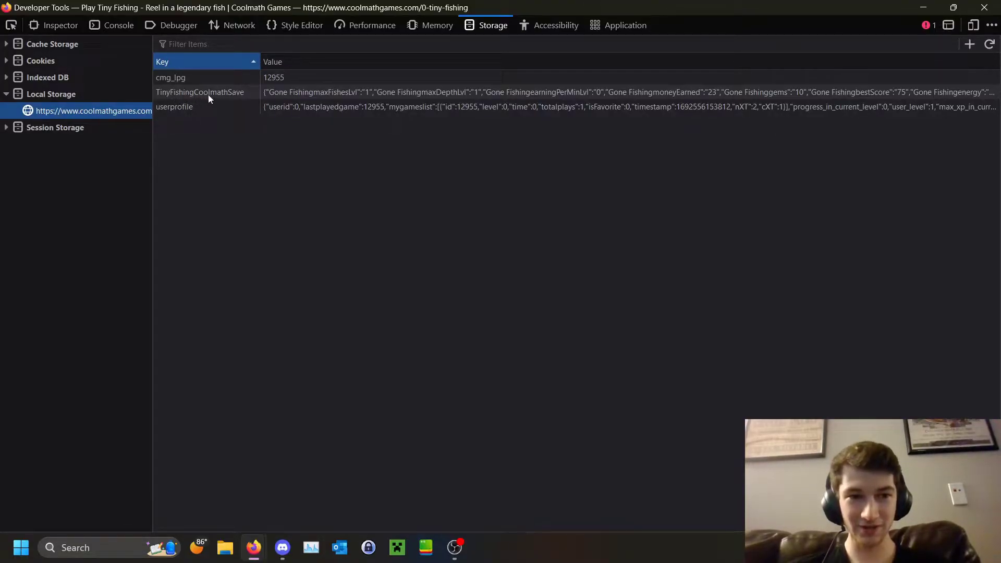
{"action": "left_click", "coordinate": [236, 93]}
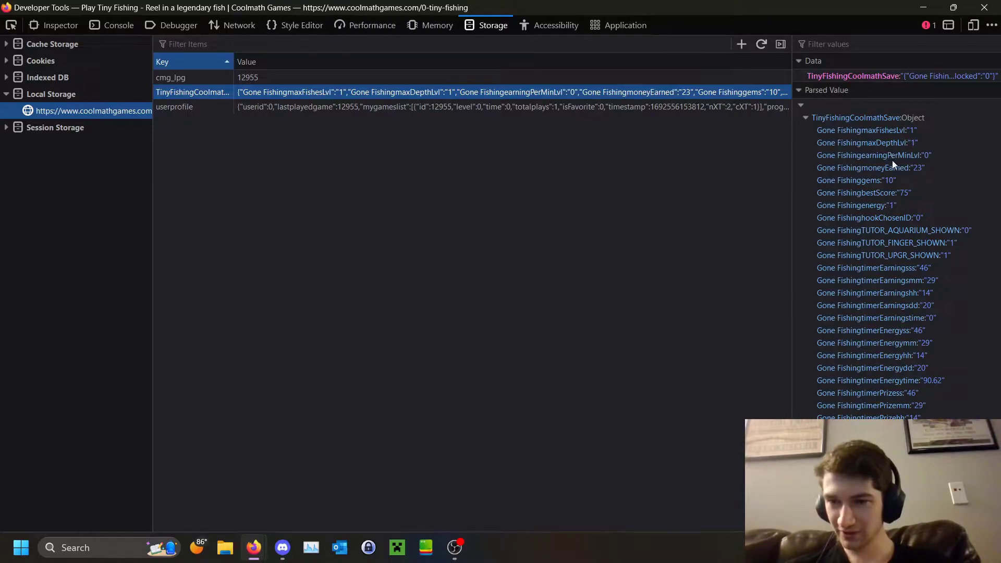
In the game window, claim the welcome-back offline earnings, raising money to $27
{"action": "mouse_move", "coordinate": [249, 548]}
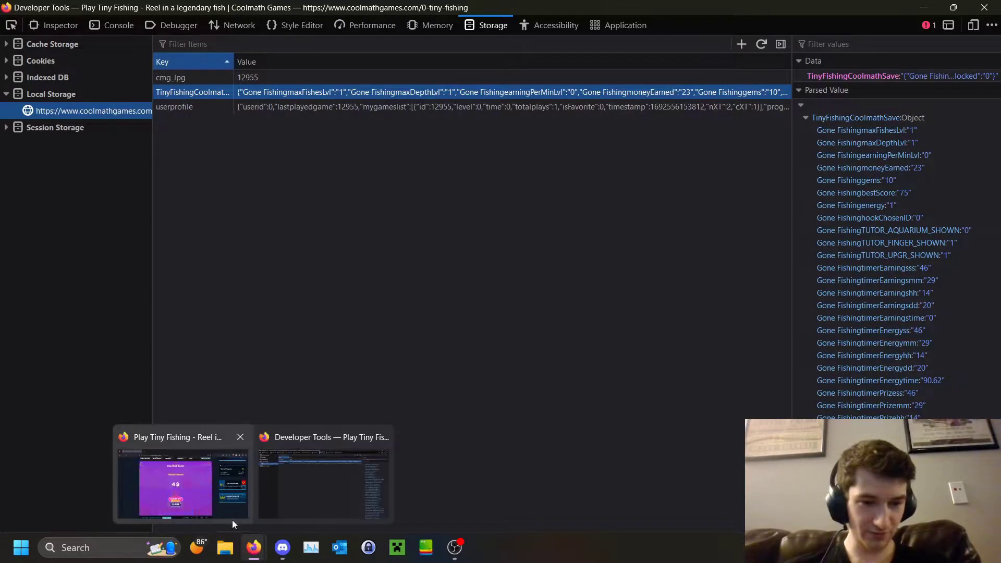
{"action": "left_click", "coordinate": [221, 502]}
{"action": "left_click", "coordinate": [458, 432]}
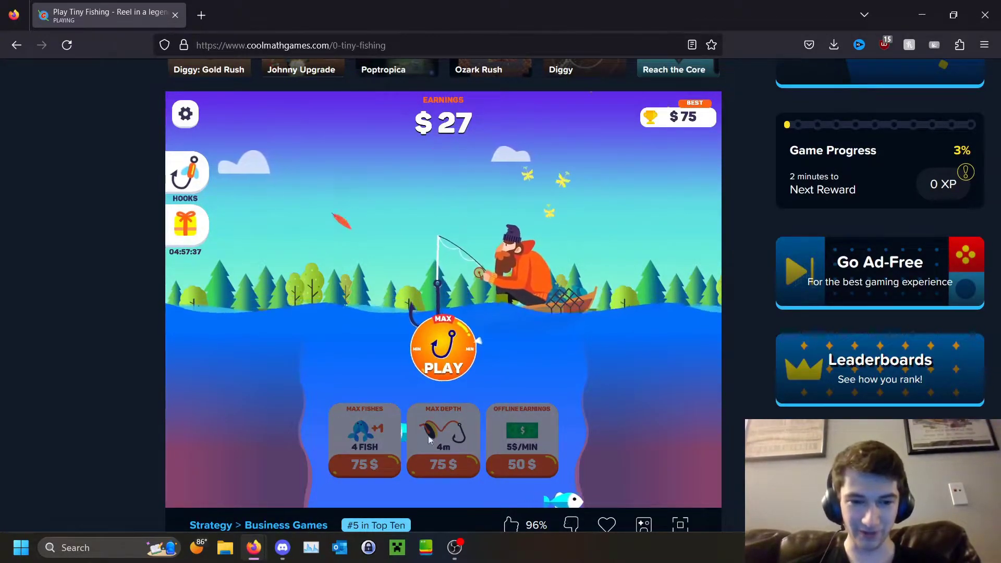
Return to Developer Tools and restore it down to a smaller window
{"action": "mouse_move", "coordinate": [253, 547]}
{"action": "left_click", "coordinate": [298, 489]}
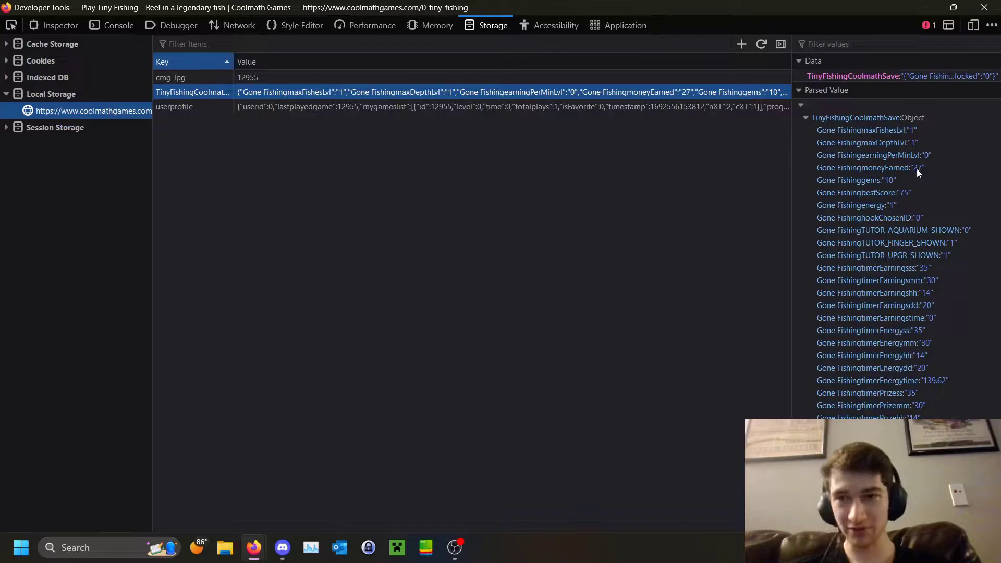
{"action": "left_click", "coordinate": [953, 7]}
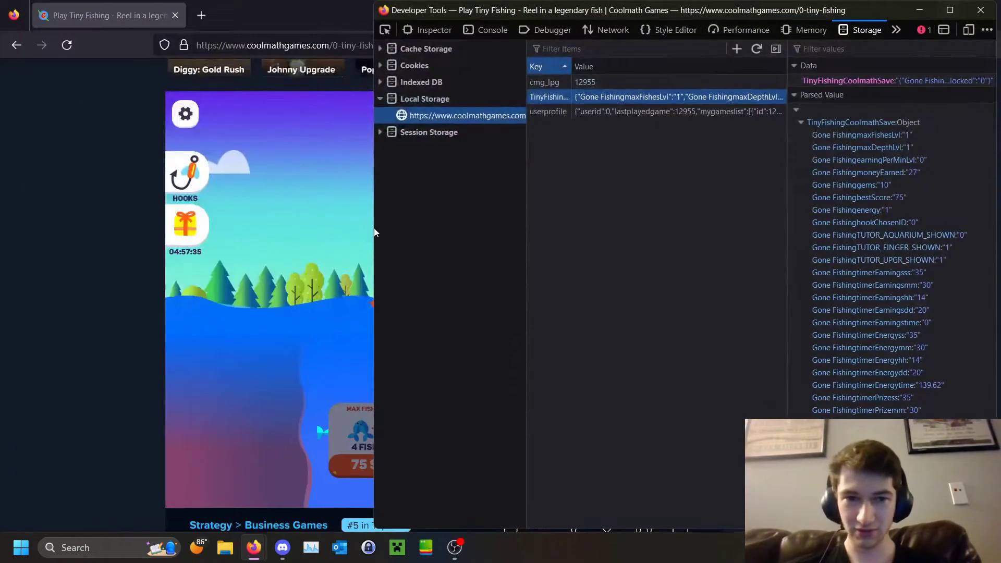
Narrow Developer Tools by dragging its left edge, minimize it to view the game, then Alt+Tab back
{"action": "left_click_drag", "start_coordinate": [373, 228], "coordinate": [472, 239]}
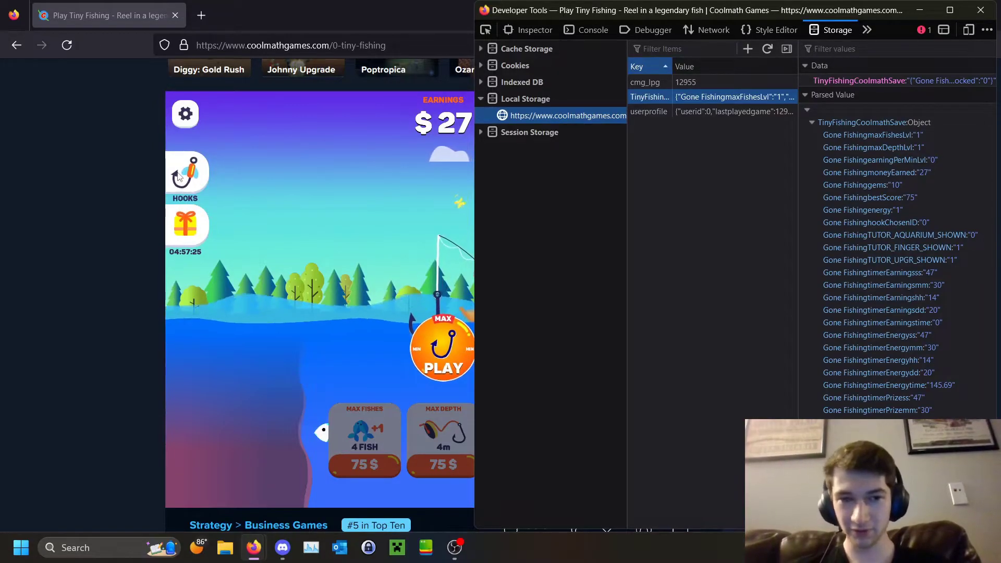
{"action": "left_click", "coordinate": [386, 185]}
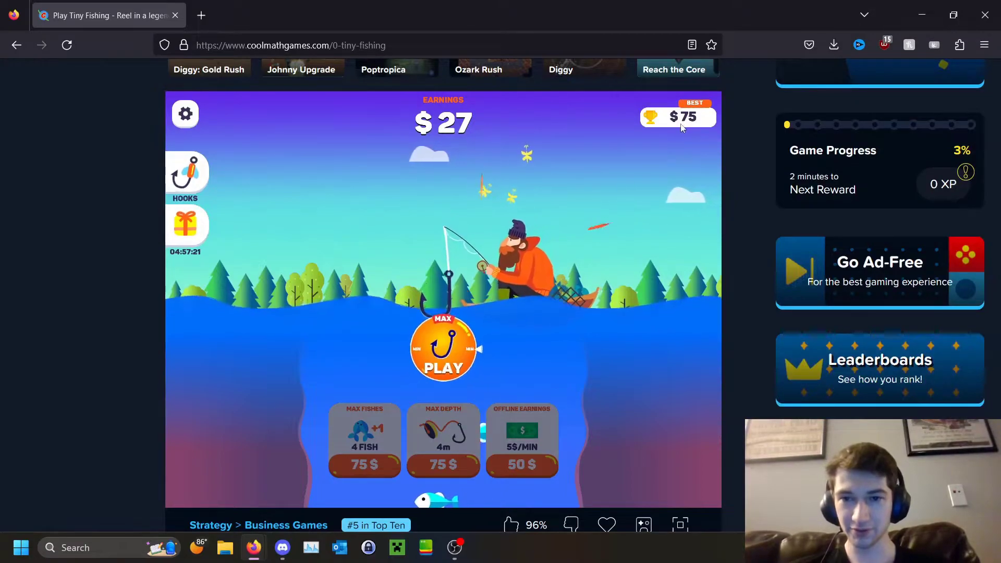
{"action": "key", "text": "alt+Tab"}
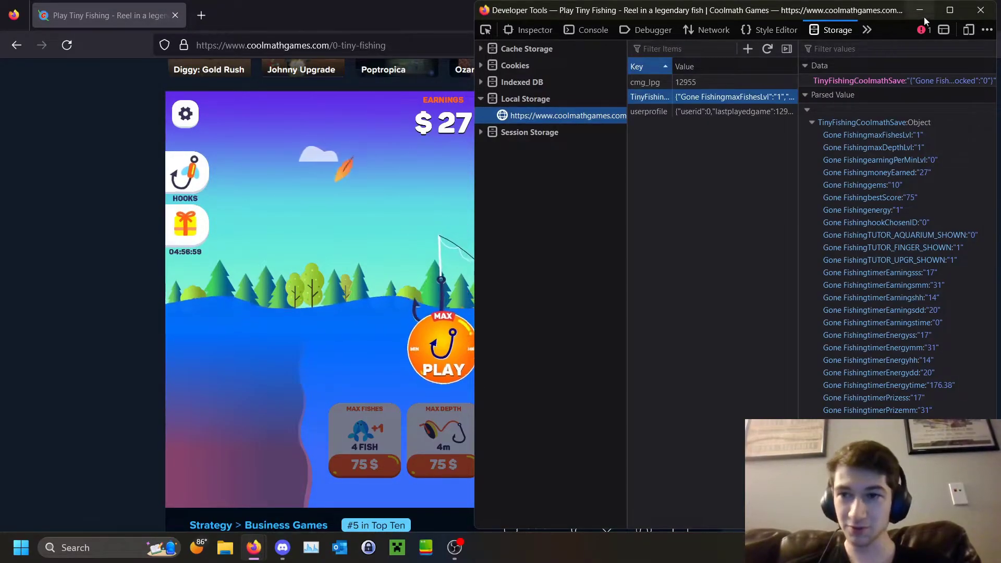
Maximize Developer Tools and edit the TinyFishingCoolmathSave value, changing moneyEarned 27 to 10000, then minimize it
{"action": "left_click", "coordinate": [951, 10]}
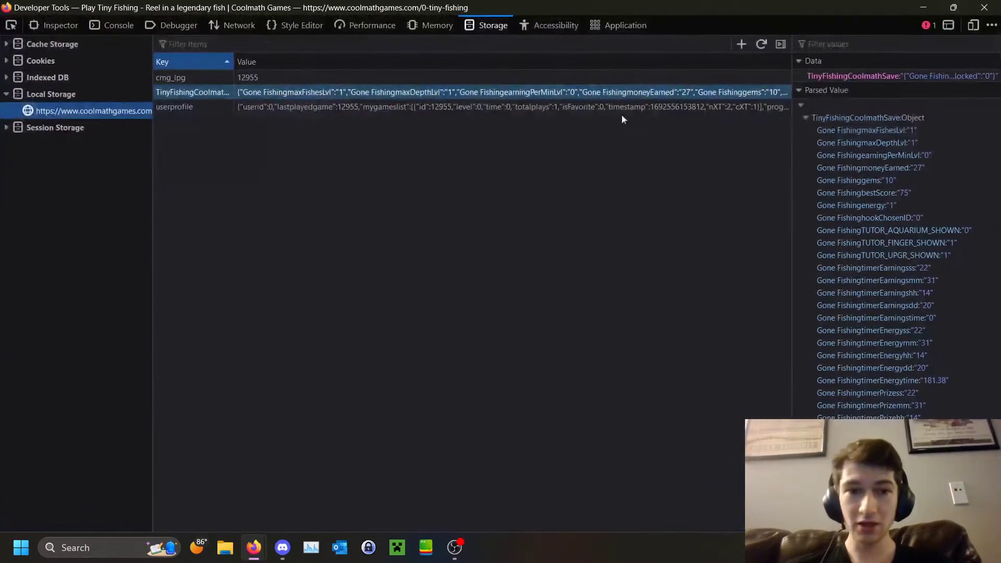
{"action": "double_click", "coordinate": [272, 93]}
{"action": "left_click", "coordinate": [311, 93]}
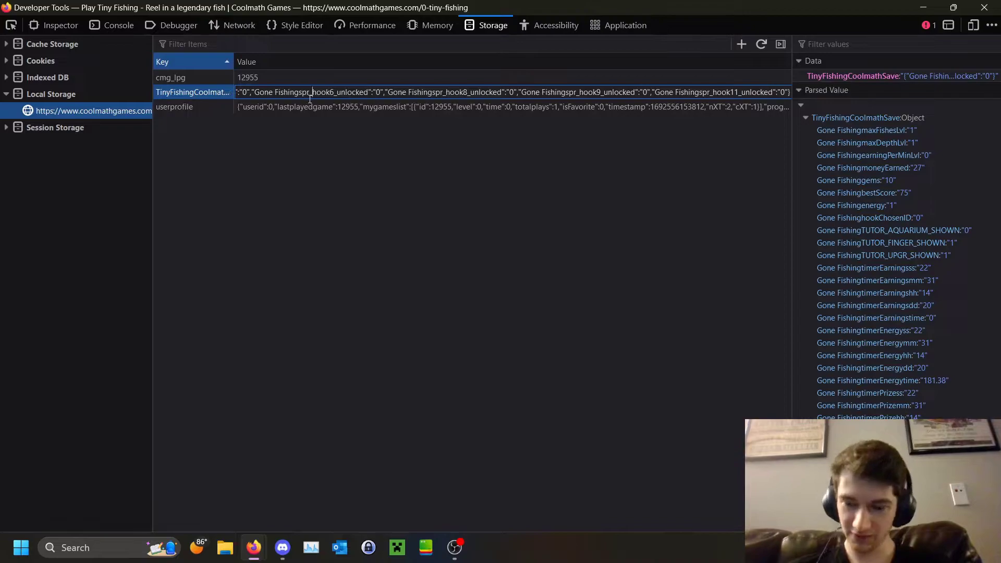
{"action": "key", "text": "Home"}
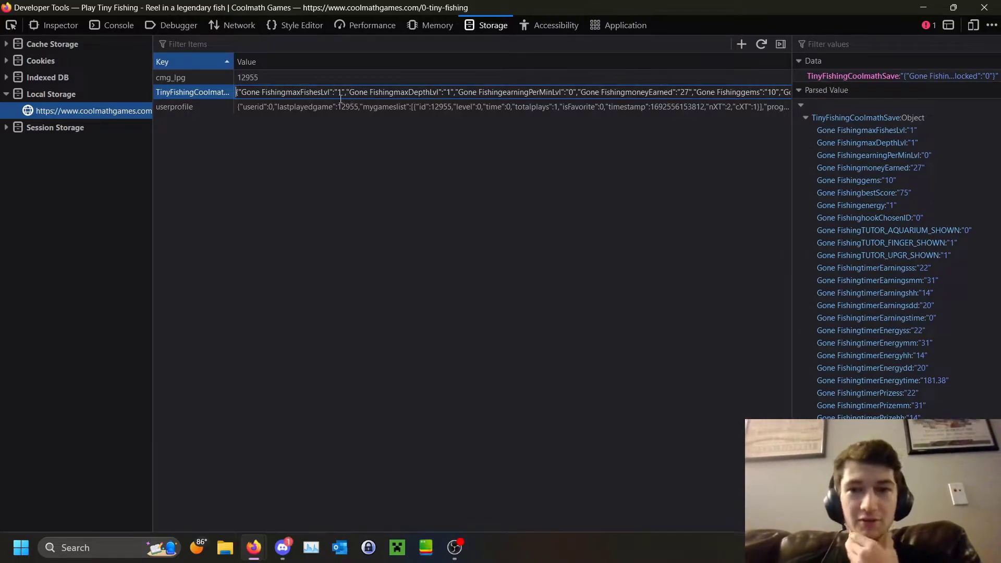
{"action": "left_click", "coordinate": [684, 92]}
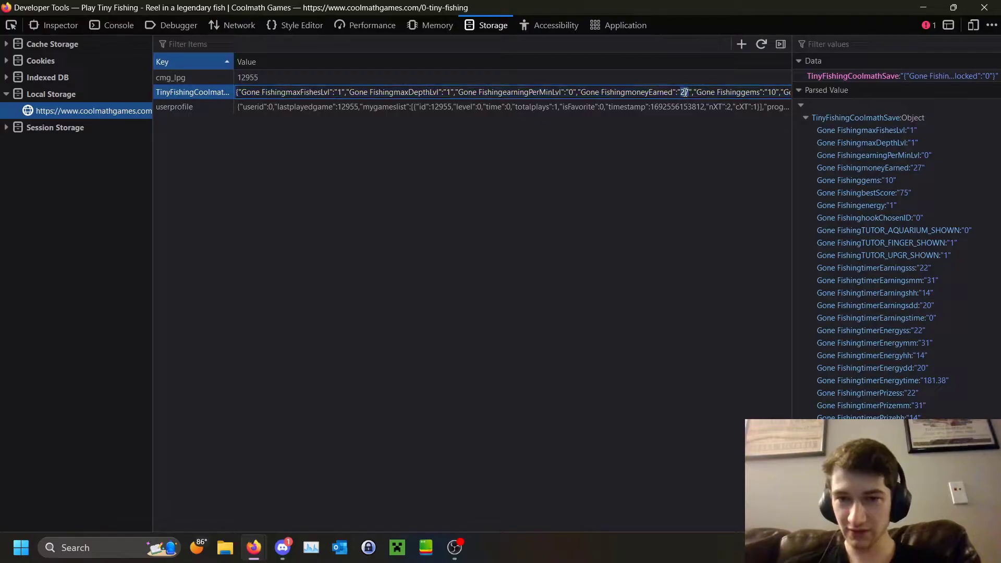
{"action": "type", "text": "10000"}
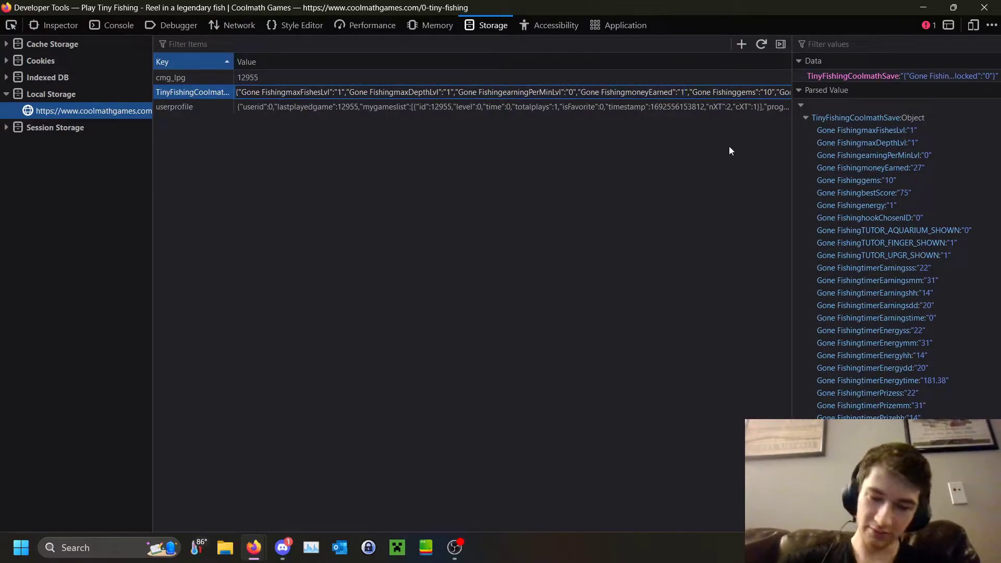
{"action": "key", "text": "Return"}
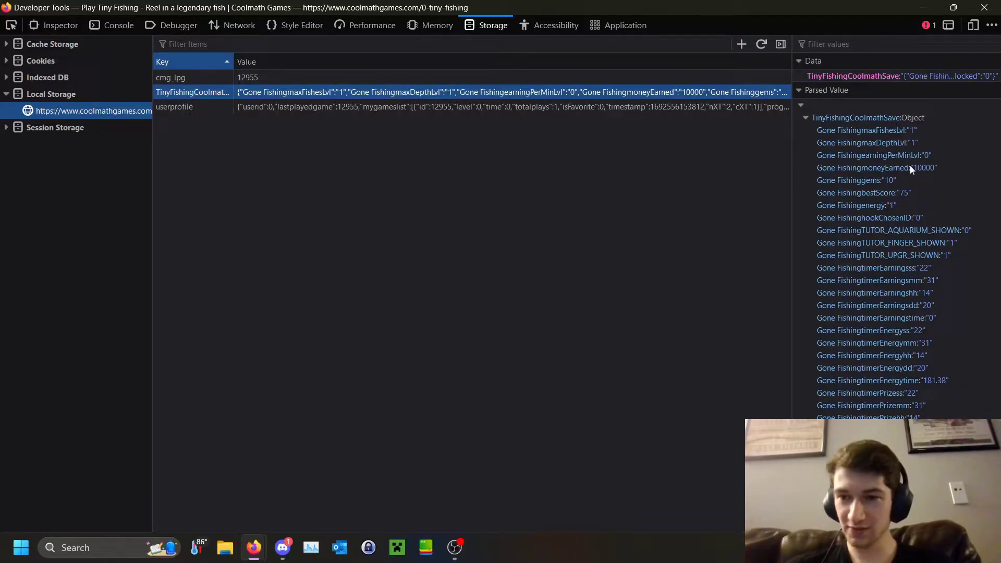
{"action": "left_click", "coordinate": [923, 6]}
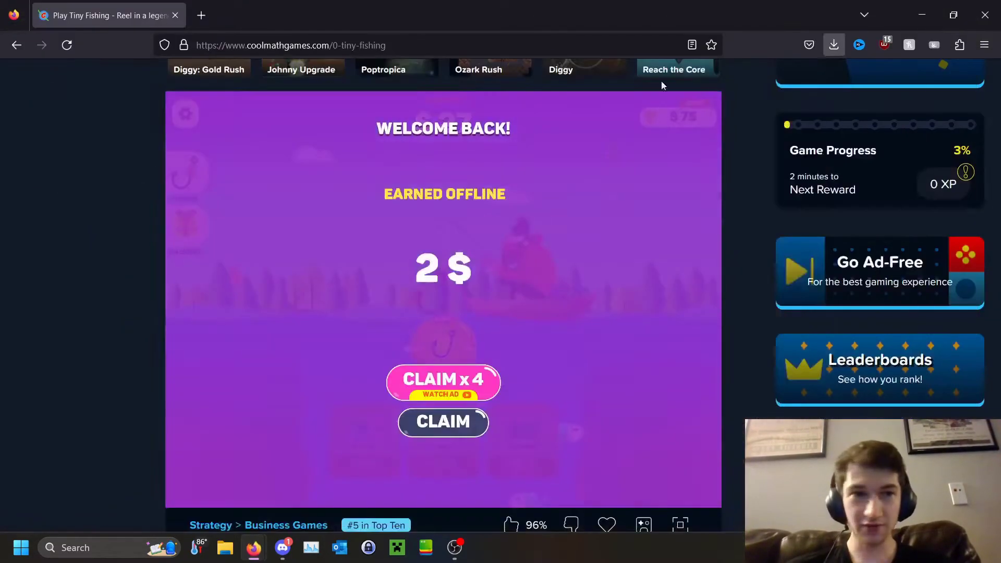
Reload Tiny Fishing, claim the offline earnings, and buy three Max Fishes upgrades
{"action": "left_click", "coordinate": [76, 45]}
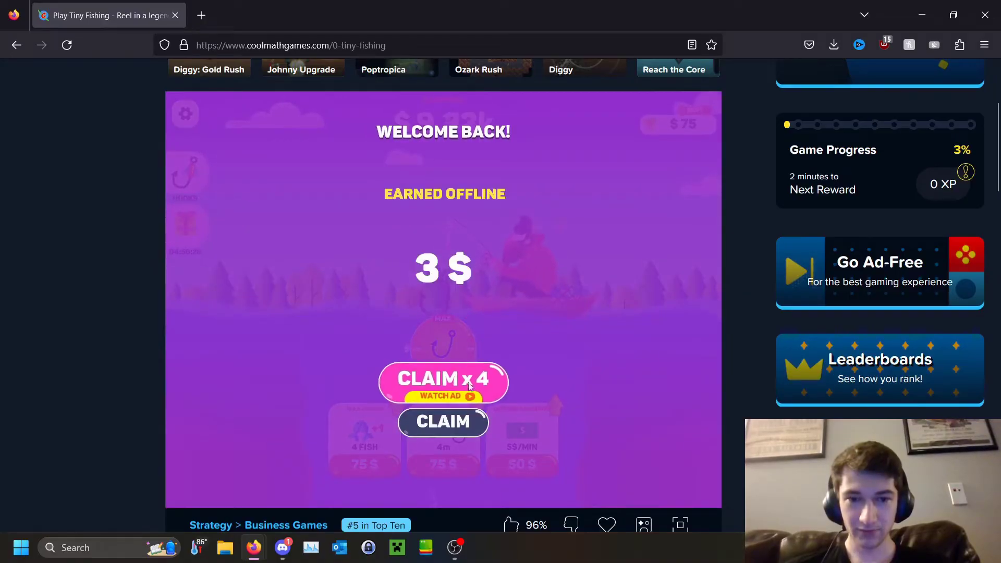
{"action": "left_click", "coordinate": [451, 421]}
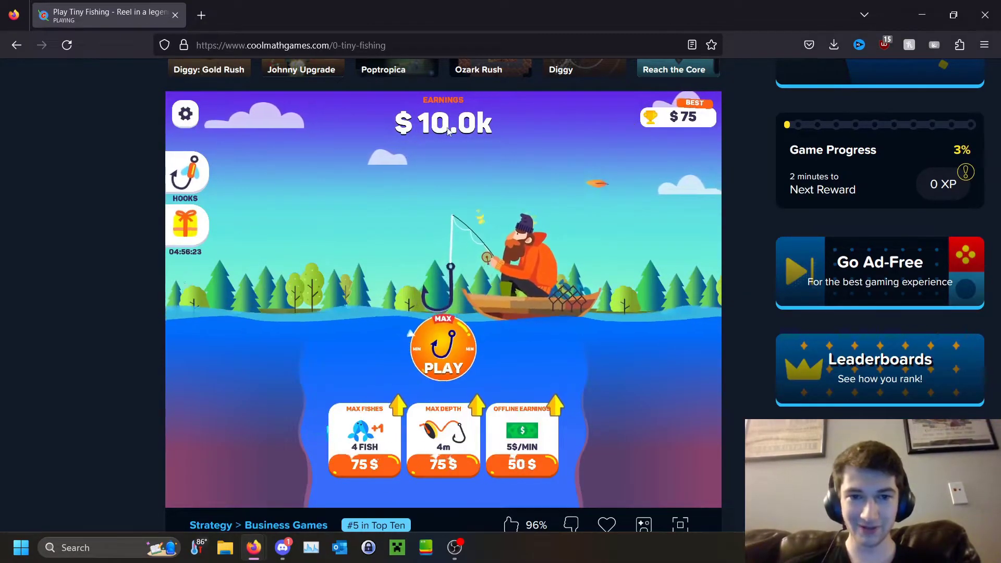
{"action": "left_click", "coordinate": [367, 440]}
{"action": "left_click", "coordinate": [367, 440]}
{"action": "left_click", "coordinate": [367, 440]}
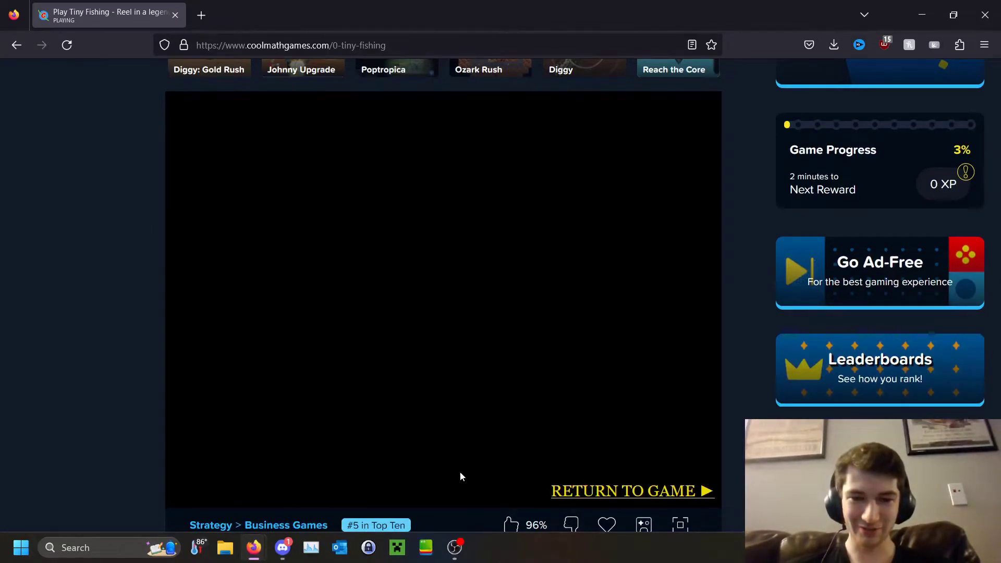
Dismiss the ad, buy three Max Depth upgrades for 8m depth, and return to Developer Tools
{"action": "left_click", "coordinate": [577, 492]}
{"action": "left_click", "coordinate": [440, 443]}
{"action": "left_click", "coordinate": [441, 443]}
{"action": "left_click", "coordinate": [441, 444]}
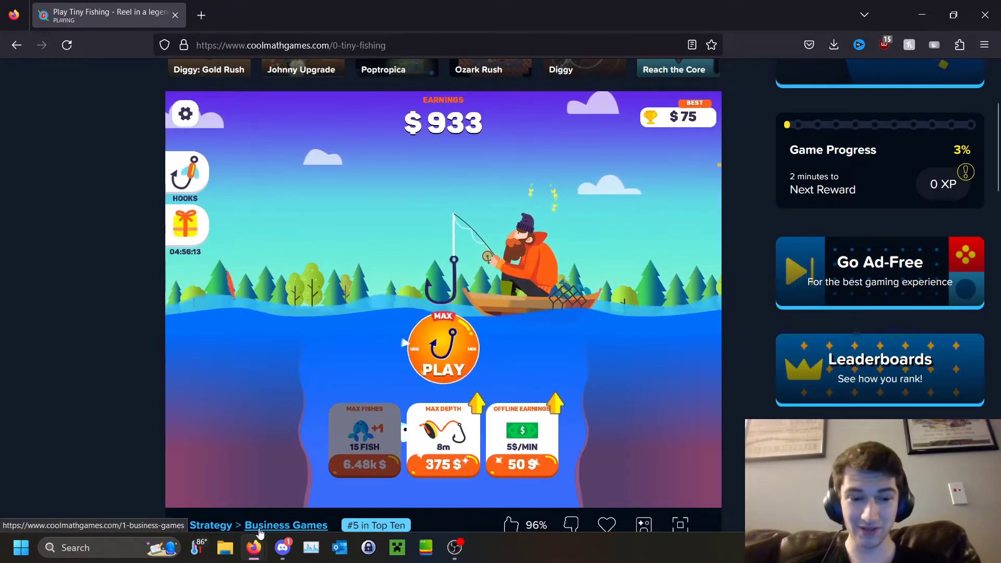
{"action": "mouse_move", "coordinate": [254, 547]}
{"action": "left_click", "coordinate": [280, 490]}
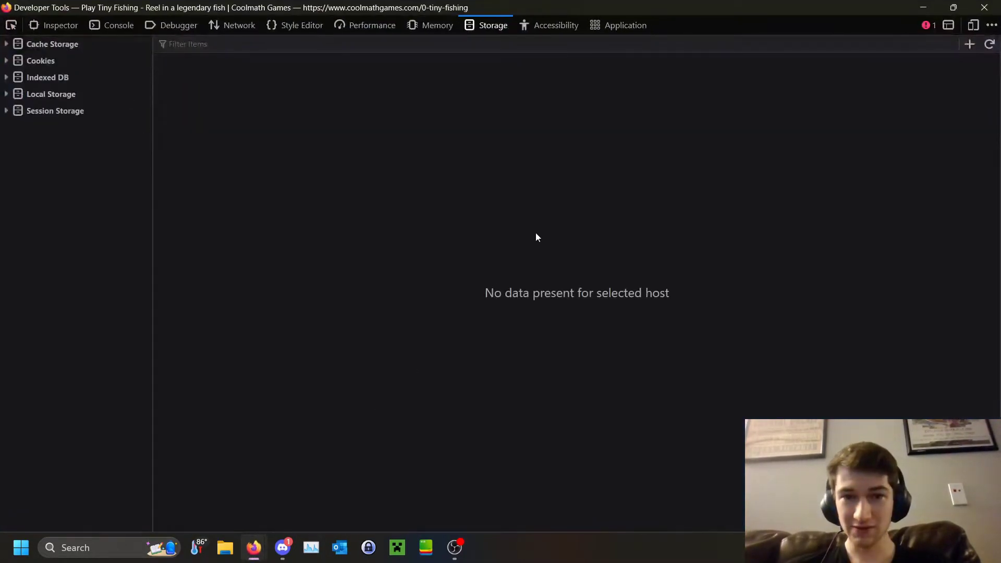
Show the parsed TinyFishing save under the coolmathgames host in Local Storage
{"action": "left_click", "coordinate": [14, 95]}
{"action": "left_click", "coordinate": [7, 94]}
{"action": "left_click", "coordinate": [54, 110]}
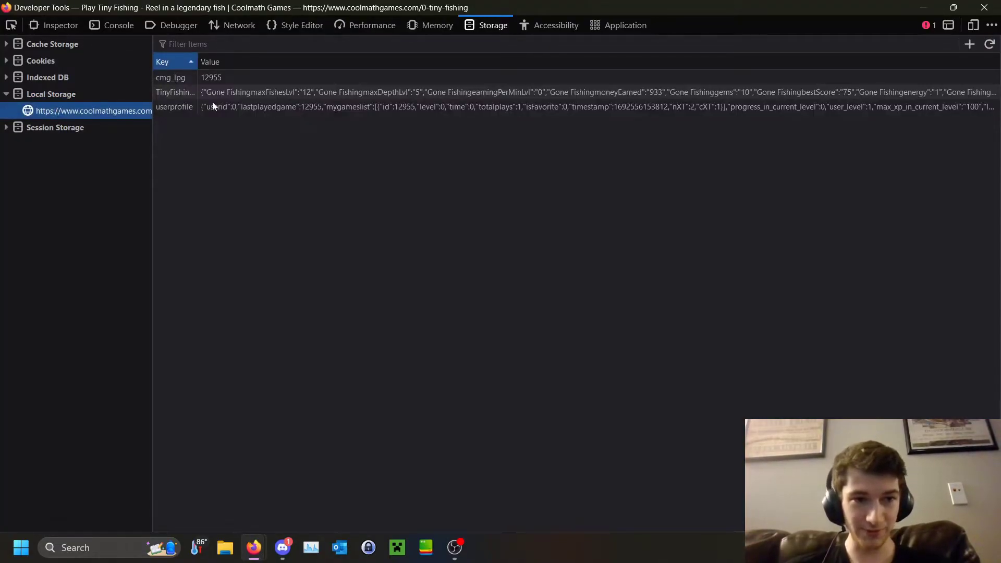
{"action": "left_click", "coordinate": [186, 91]}
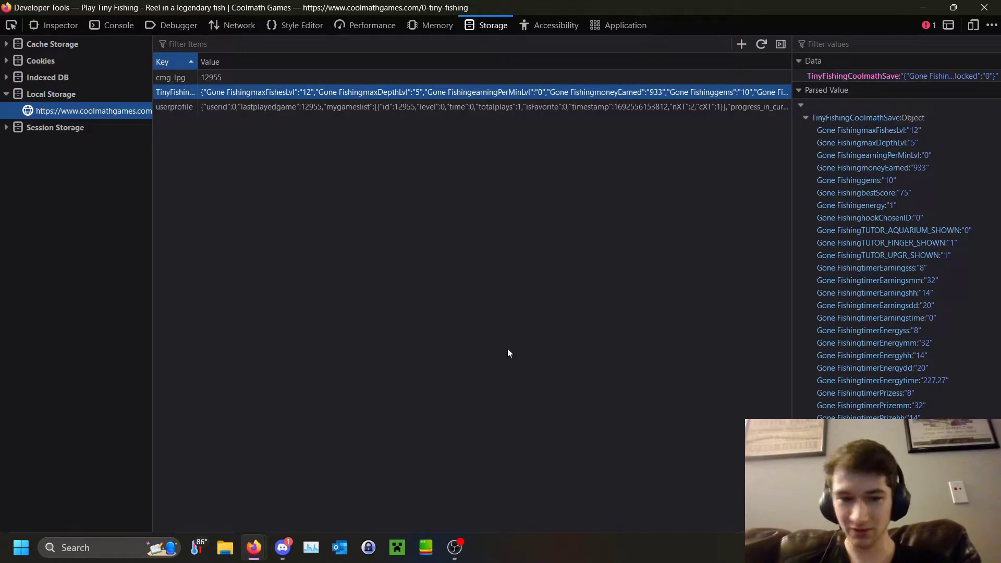
{"action": "mouse_move", "coordinate": [258, 535]}
{"action": "left_click", "coordinate": [232, 503]}
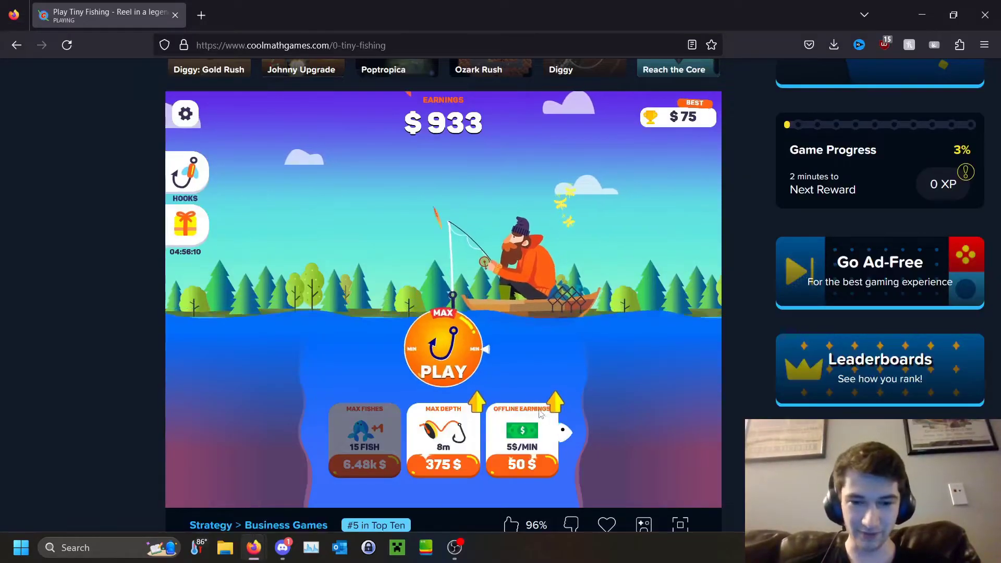
{"action": "mouse_move", "coordinate": [263, 554]}
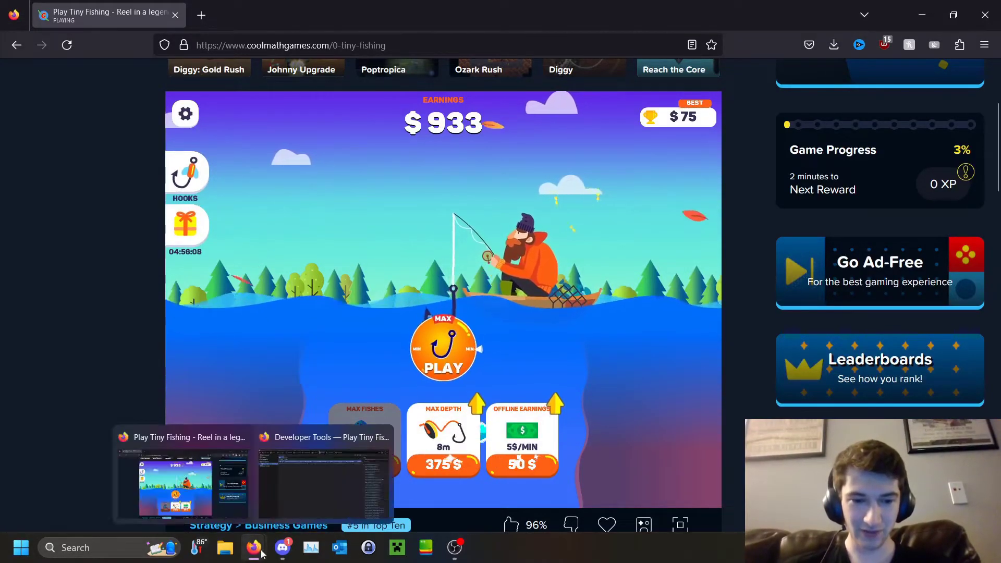
{"action": "left_click", "coordinate": [297, 485]}
Edit the TinyFishing save so earningPerMinLvl reads 50 instead of 0
{"action": "double_click", "coordinate": [379, 95]}
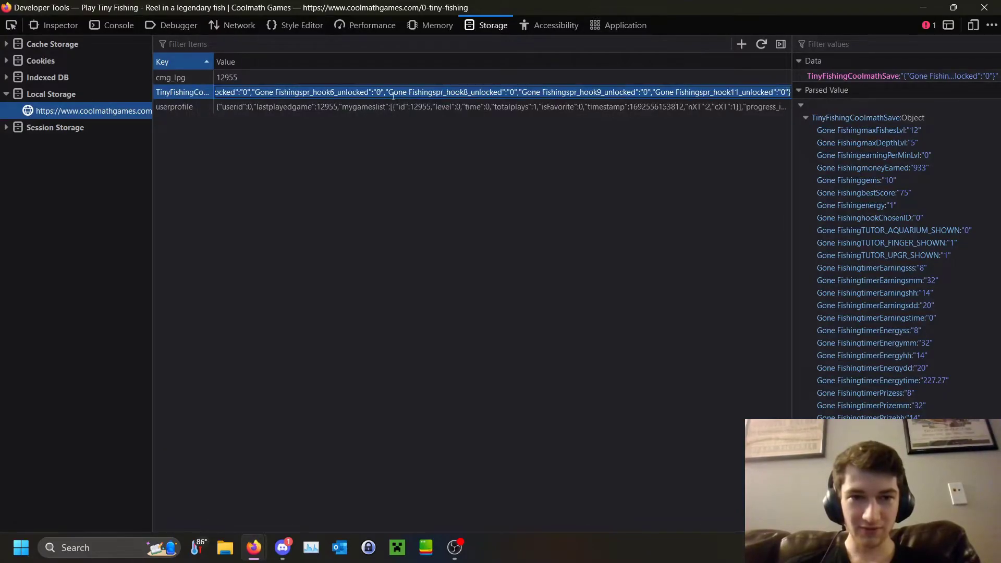
{"action": "key", "text": "Home"}
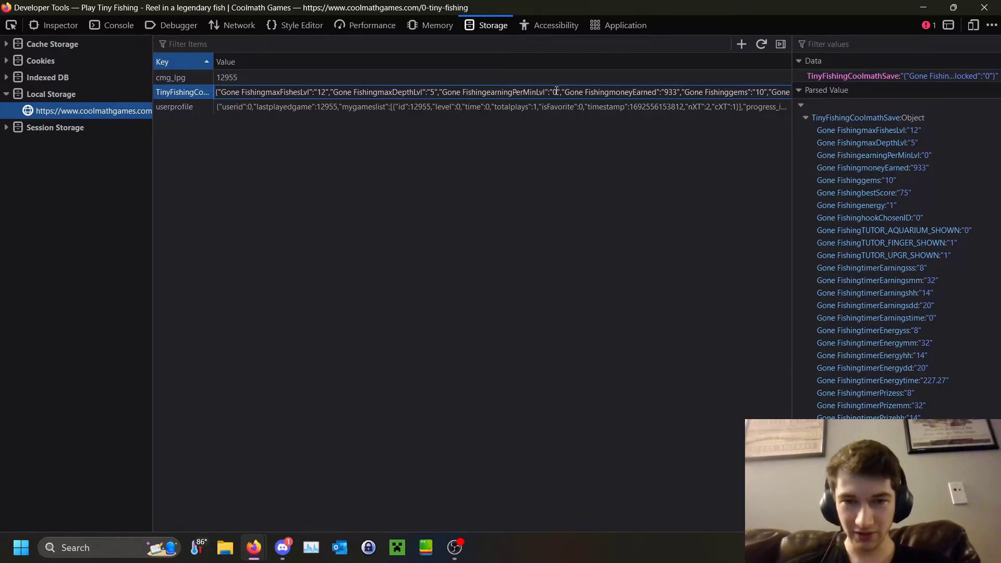
{"action": "type", "text": "50"}
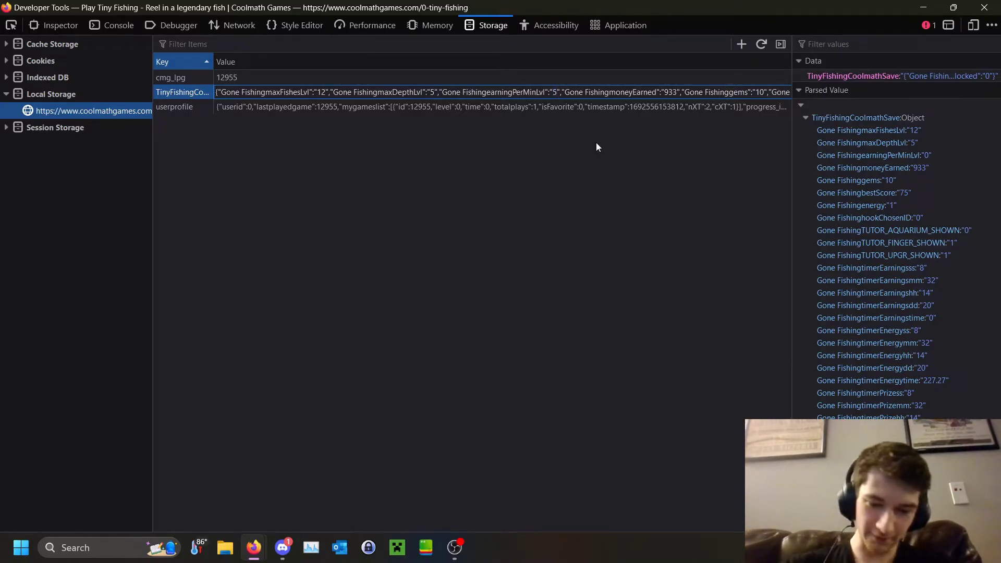
{"action": "key", "text": "Return"}
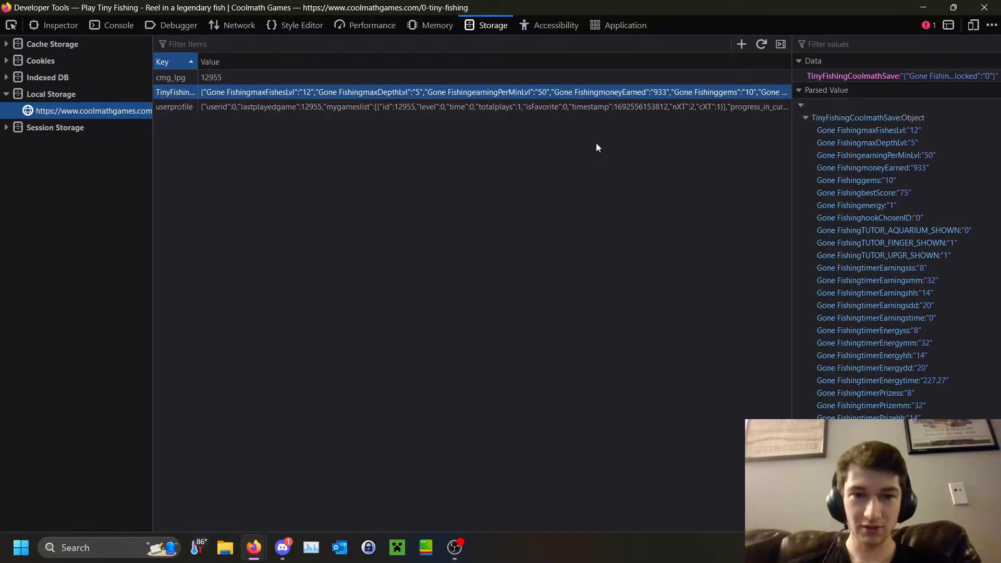
{"action": "left_click", "coordinate": [922, 7]}
Reload the game, claim the 1.85b payout, and upgrade to 17 fish and 14m depth
{"action": "left_click", "coordinate": [67, 45]}
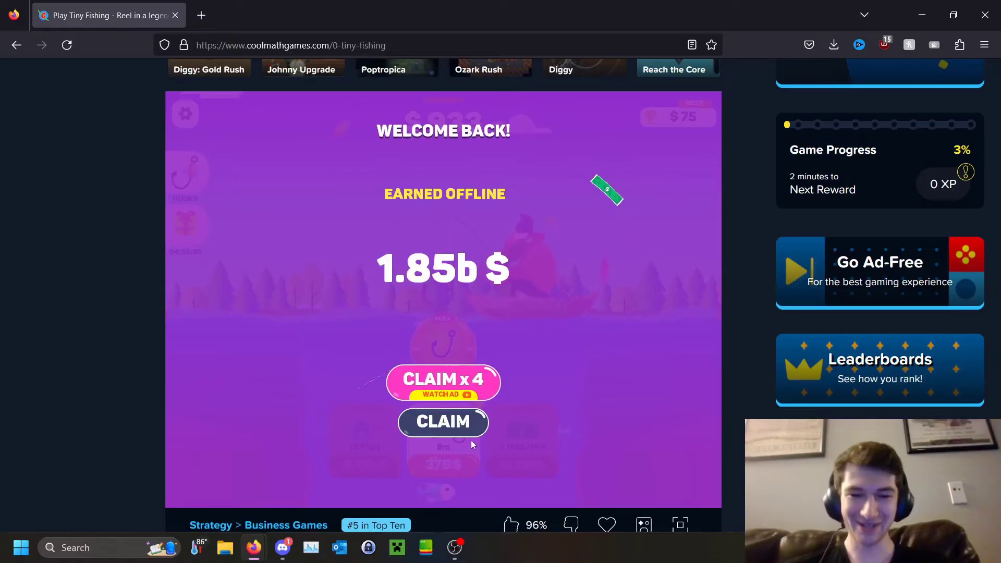
{"action": "left_click", "coordinate": [448, 425]}
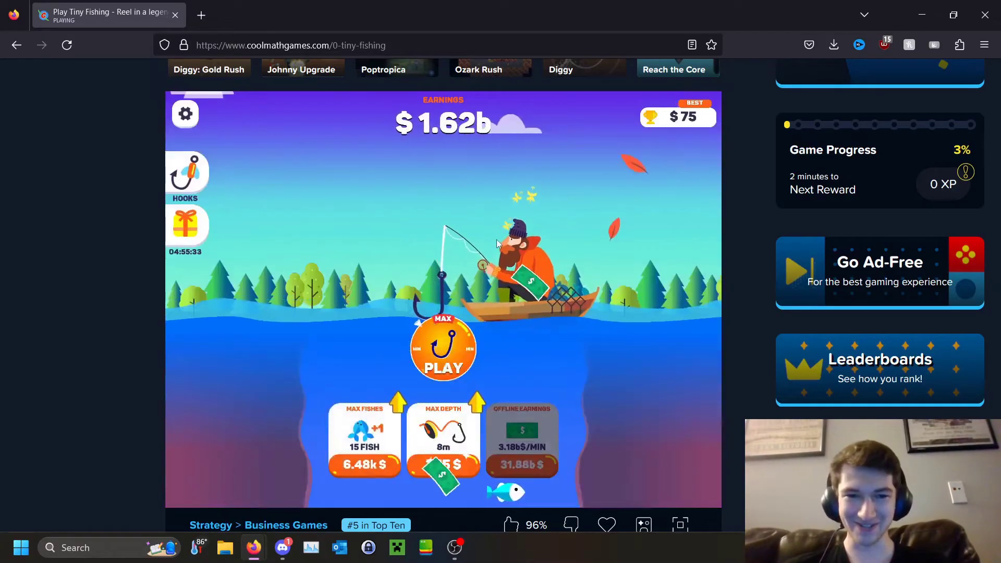
{"action": "left_click", "coordinate": [439, 447]}
{"action": "left_click", "coordinate": [439, 447]}
{"action": "left_click", "coordinate": [346, 447]}
{"action": "left_click", "coordinate": [346, 447]}
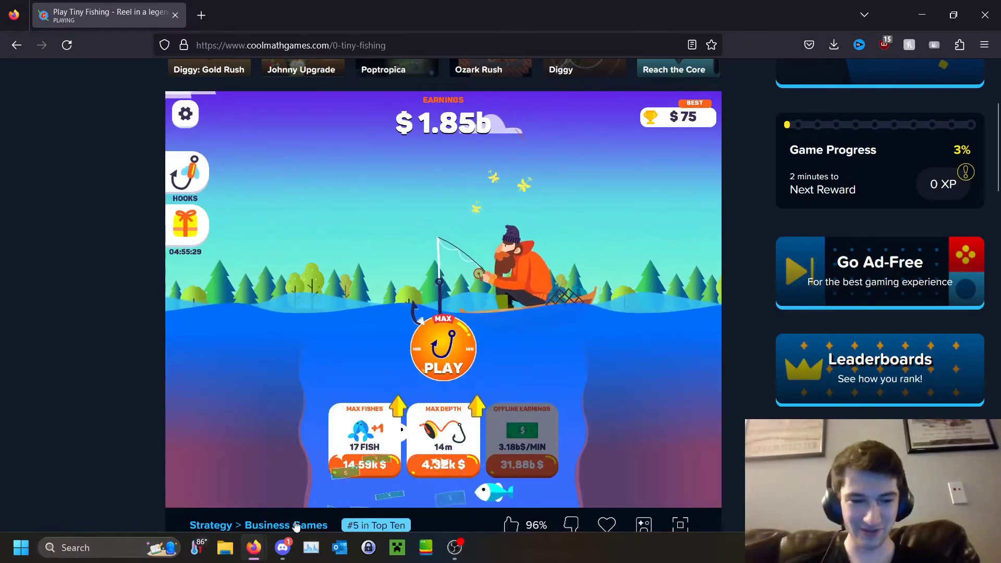
Back in Developer Tools, show the coolmathgames Local Storage entries
{"action": "mouse_move", "coordinate": [255, 544]}
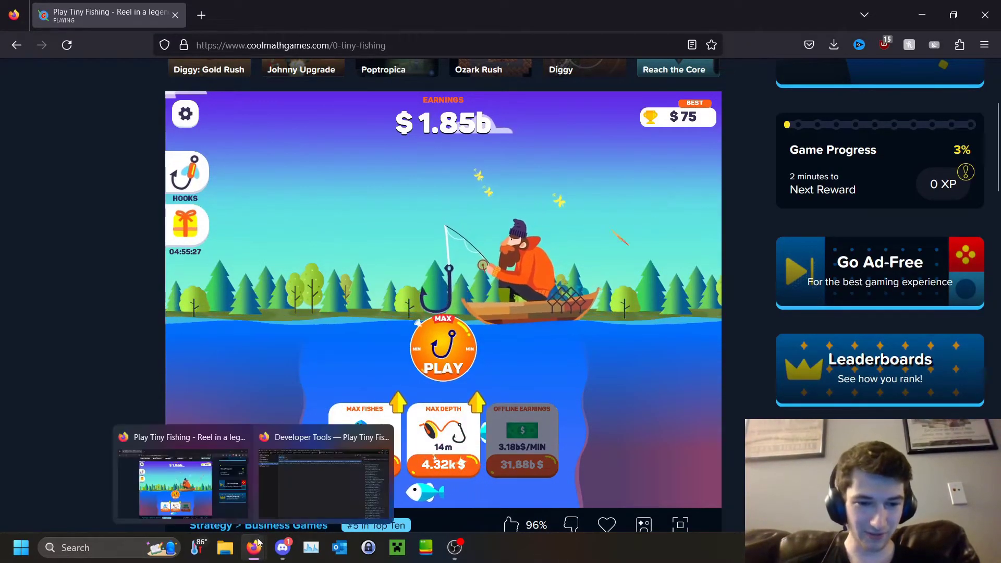
{"action": "left_click", "coordinate": [295, 485]}
{"action": "left_click", "coordinate": [13, 98]}
{"action": "left_click", "coordinate": [66, 115]}
Change hook8_unlocked and hook9_unlocked from 0 to 1 in the TinyFishing save, then reload the game
{"action": "double_click", "coordinate": [375, 92]}
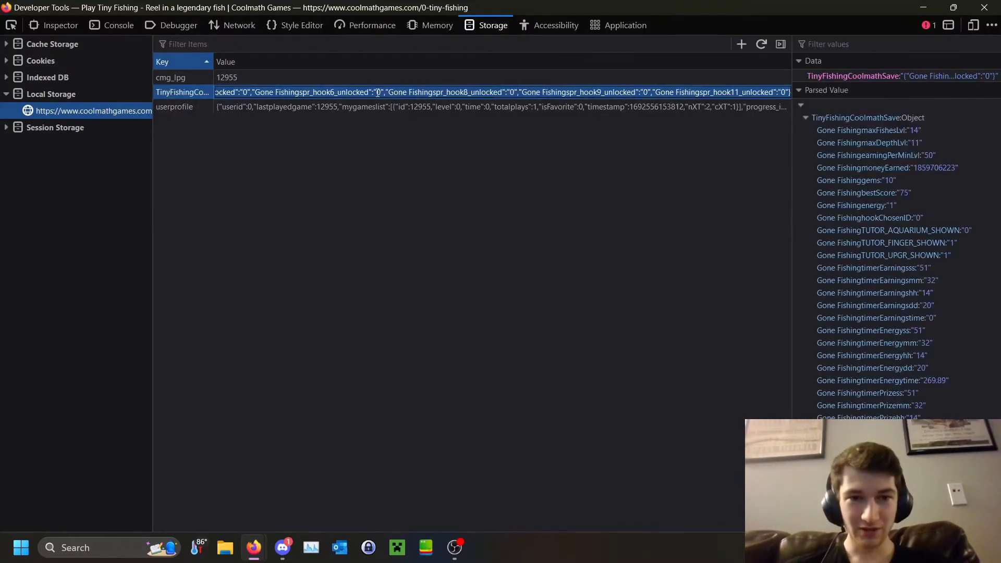
{"action": "left_click", "coordinate": [398, 92]}
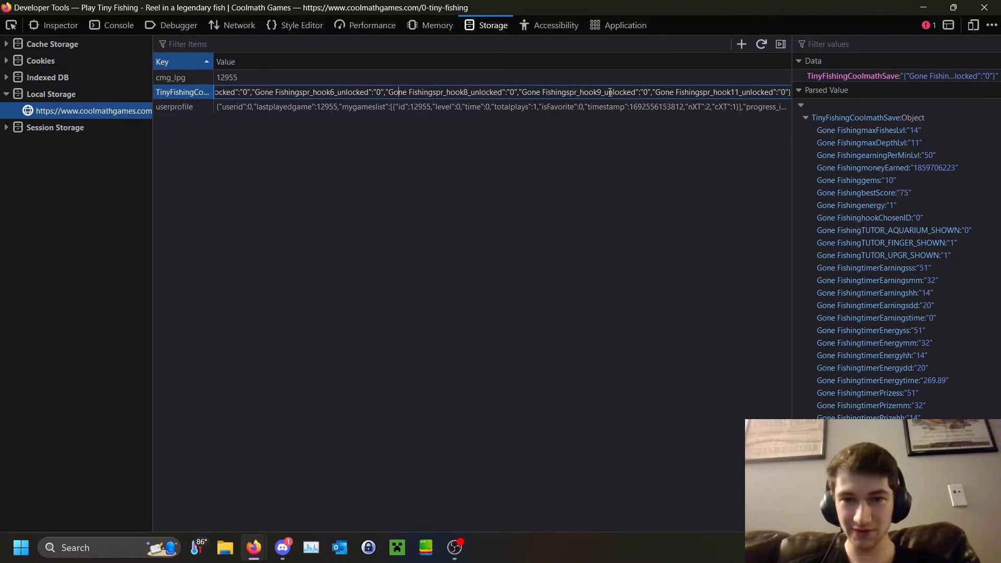
{"action": "left_click_drag", "start_coordinate": [677, 94], "coordinate": [757, 94]}
{"action": "left_click", "coordinate": [758, 93]}
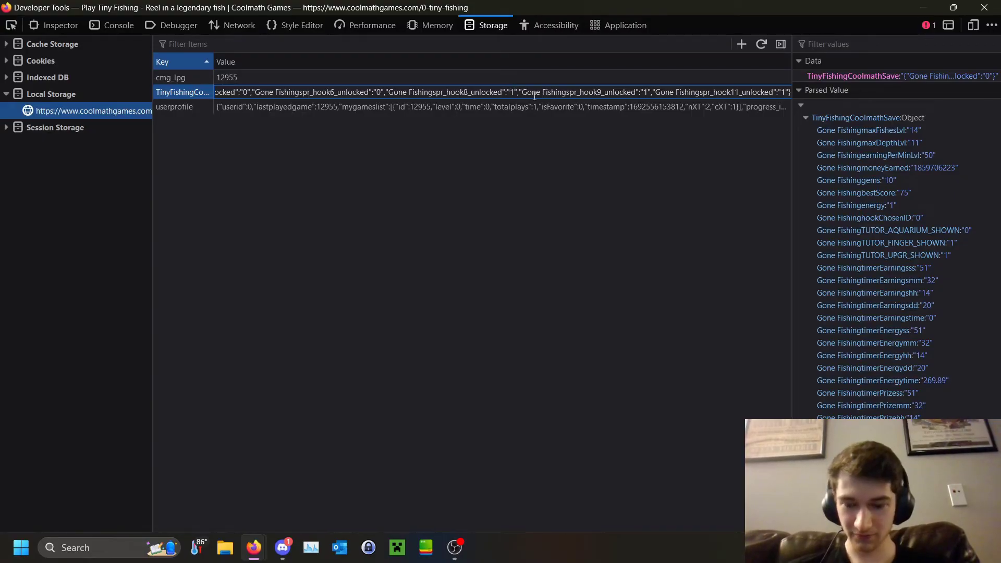
{"action": "key", "text": "Return"}
{"action": "key", "text": "alt+Tab"}
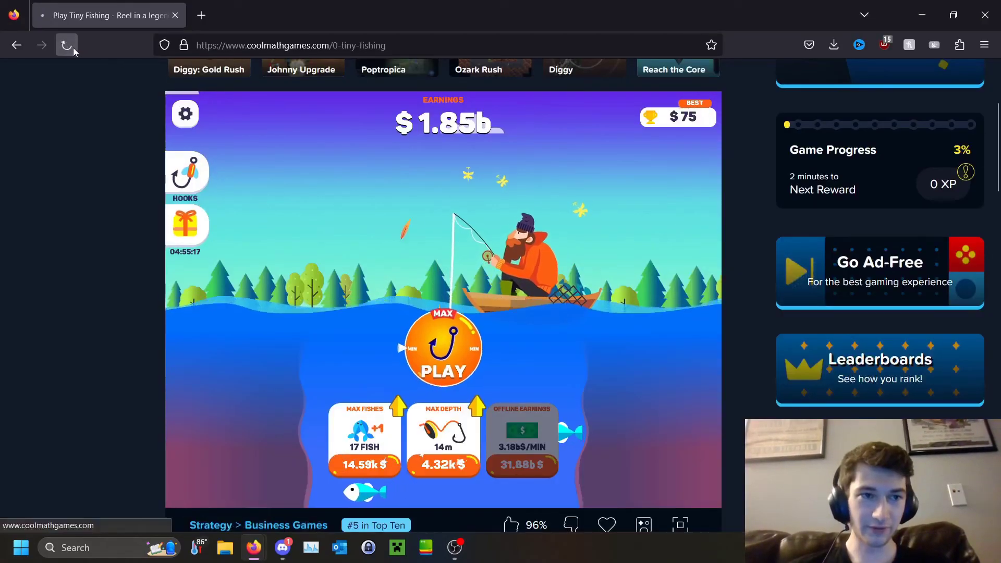
{"action": "left_click", "coordinate": [66, 46]}
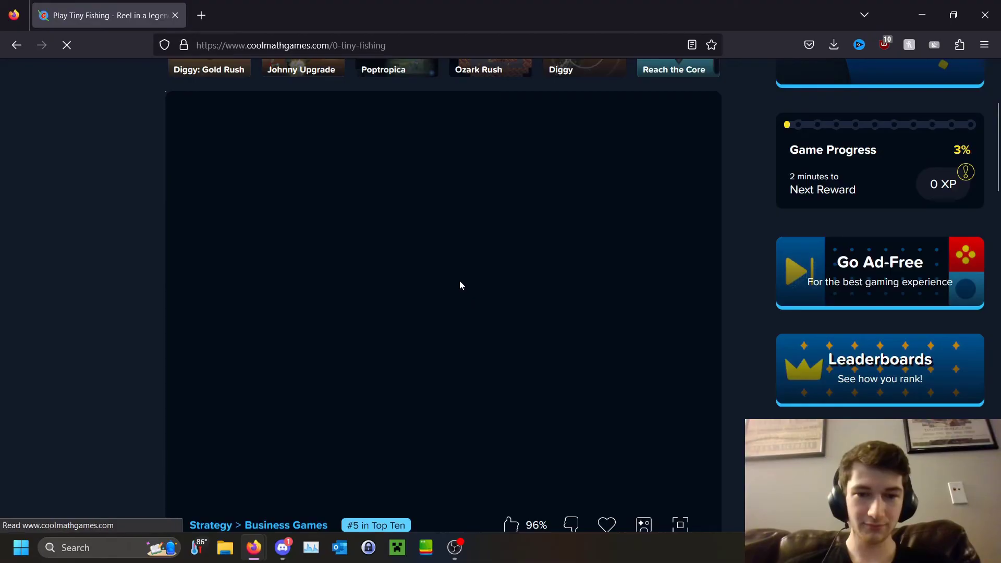